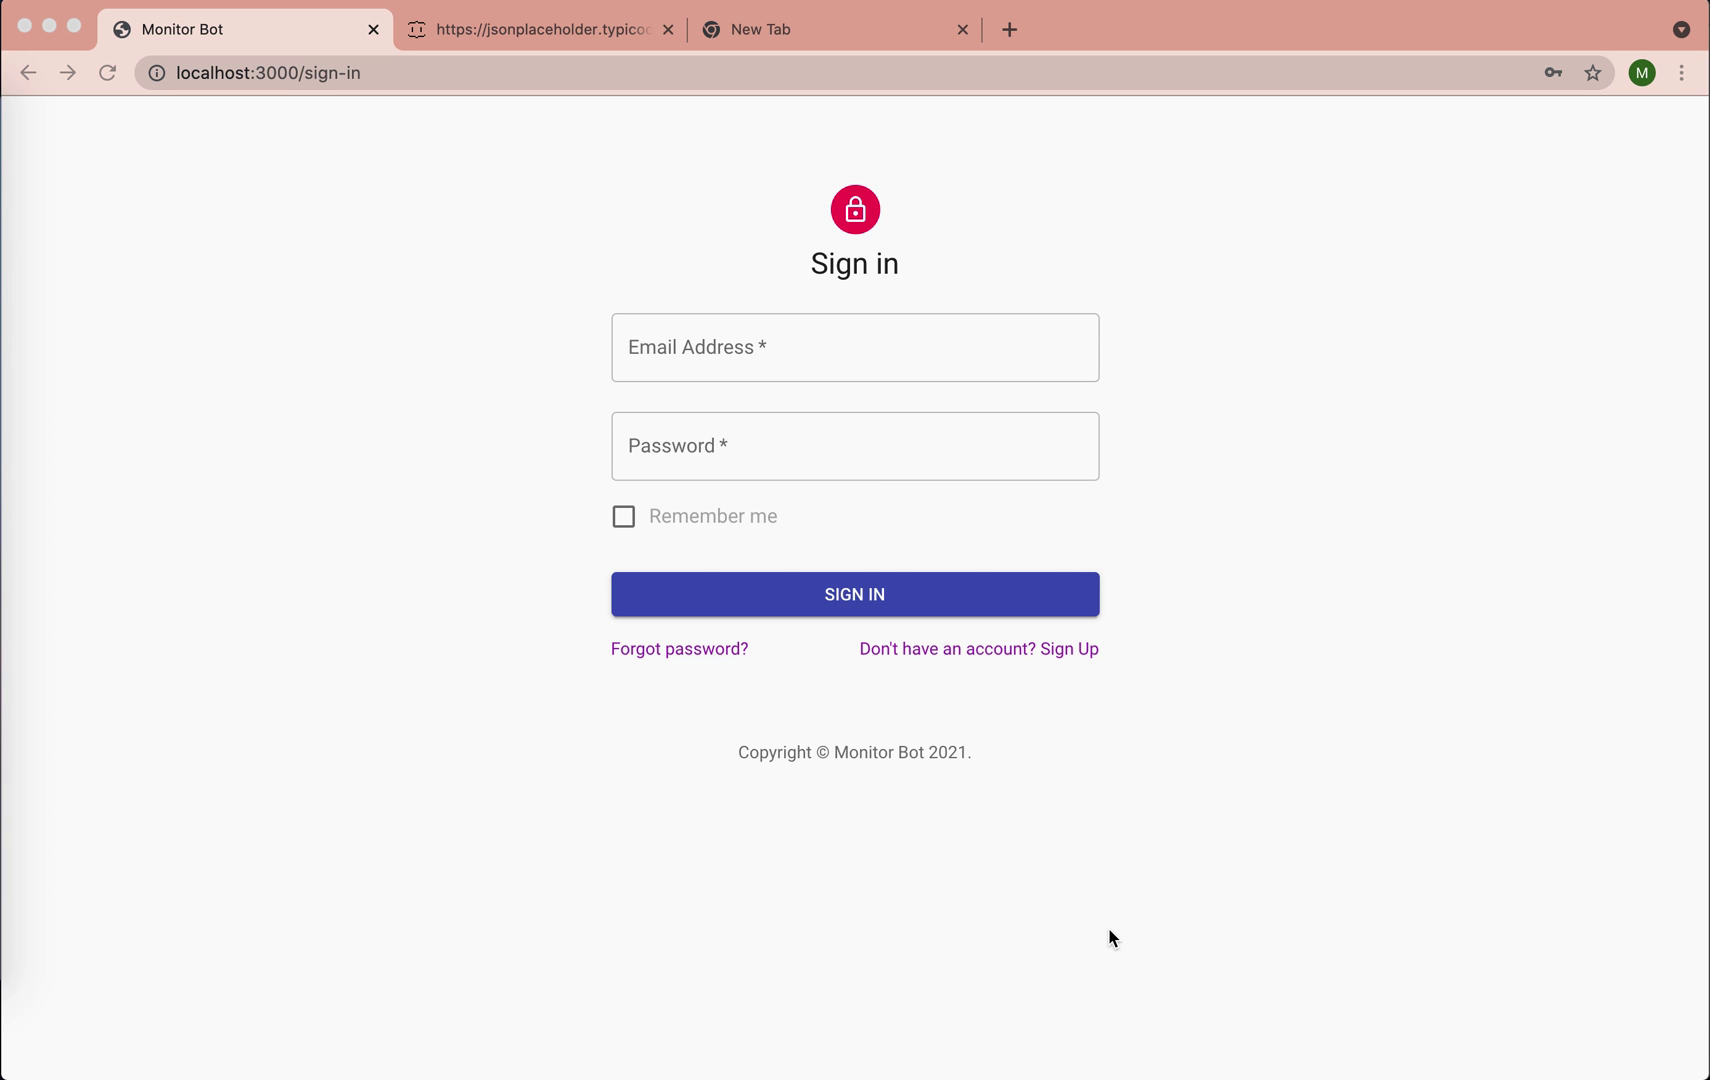
# Step: Sign in with the saved e-mail and account password, remembering the login, then open Health checks
pyautogui.click(818, 357)
pyautogui.click(788, 414)
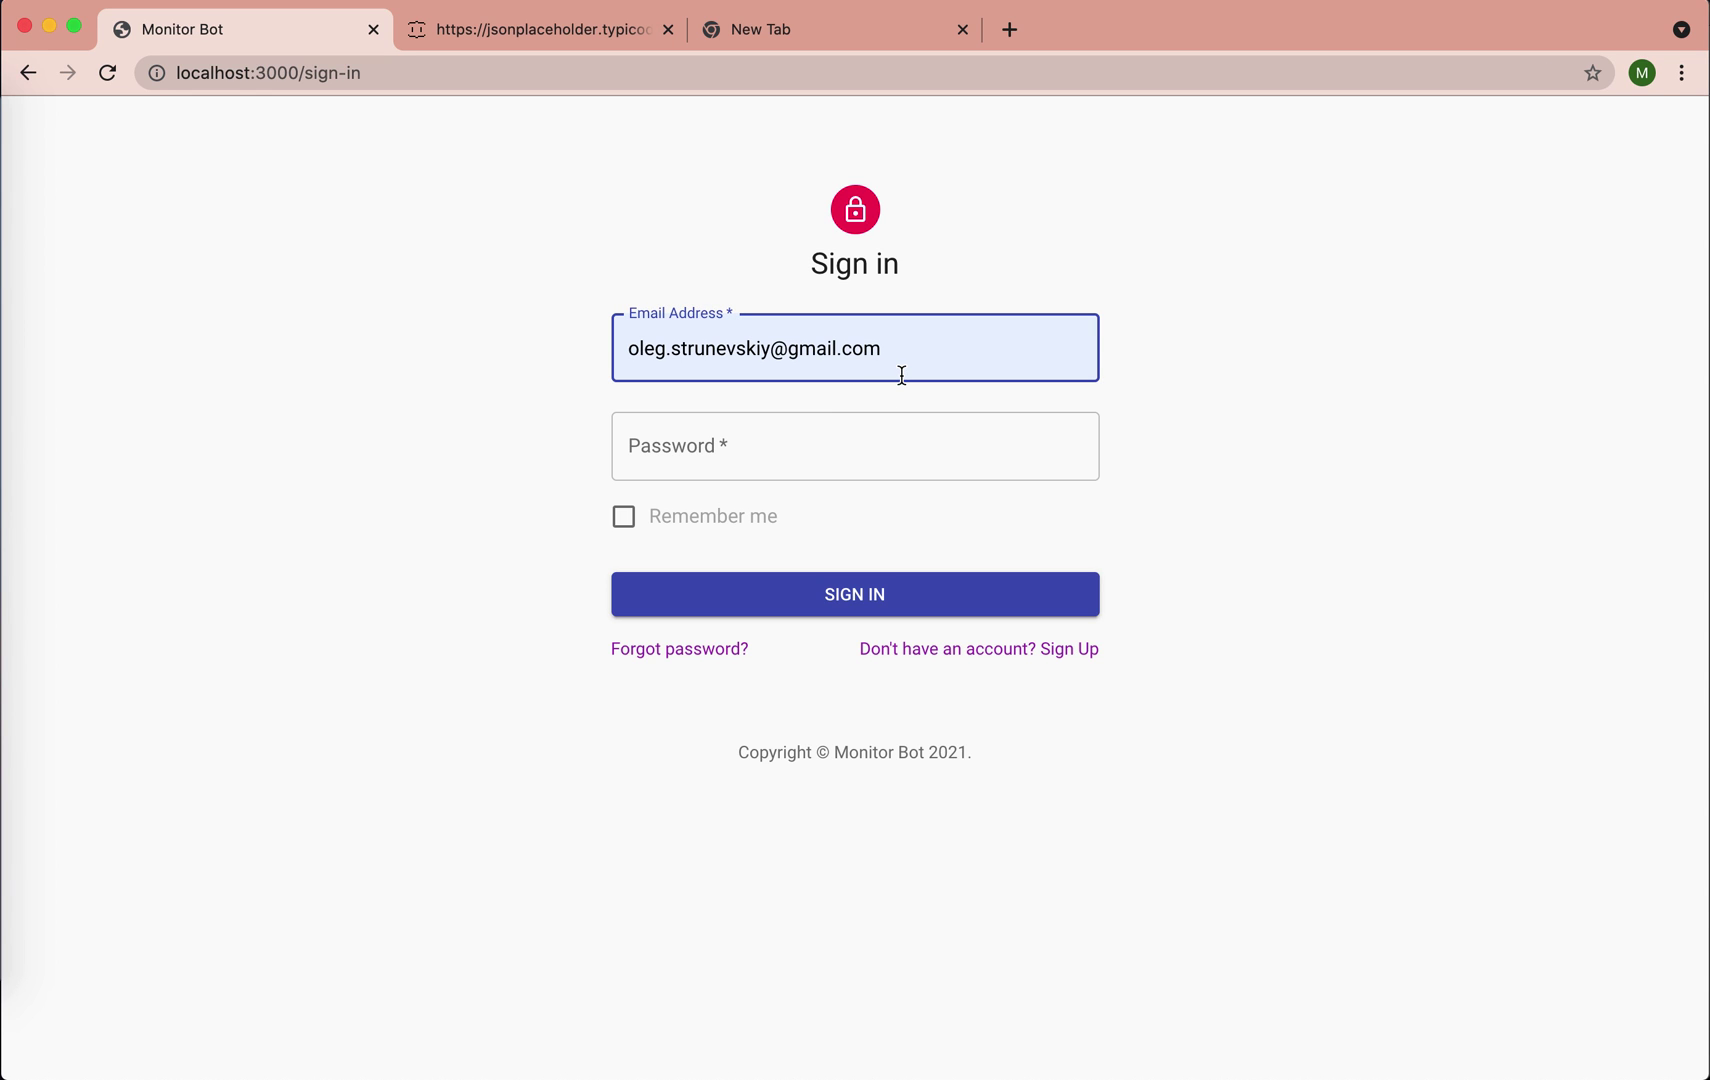
pyautogui.click(832, 454)
pyautogui.write('*********')
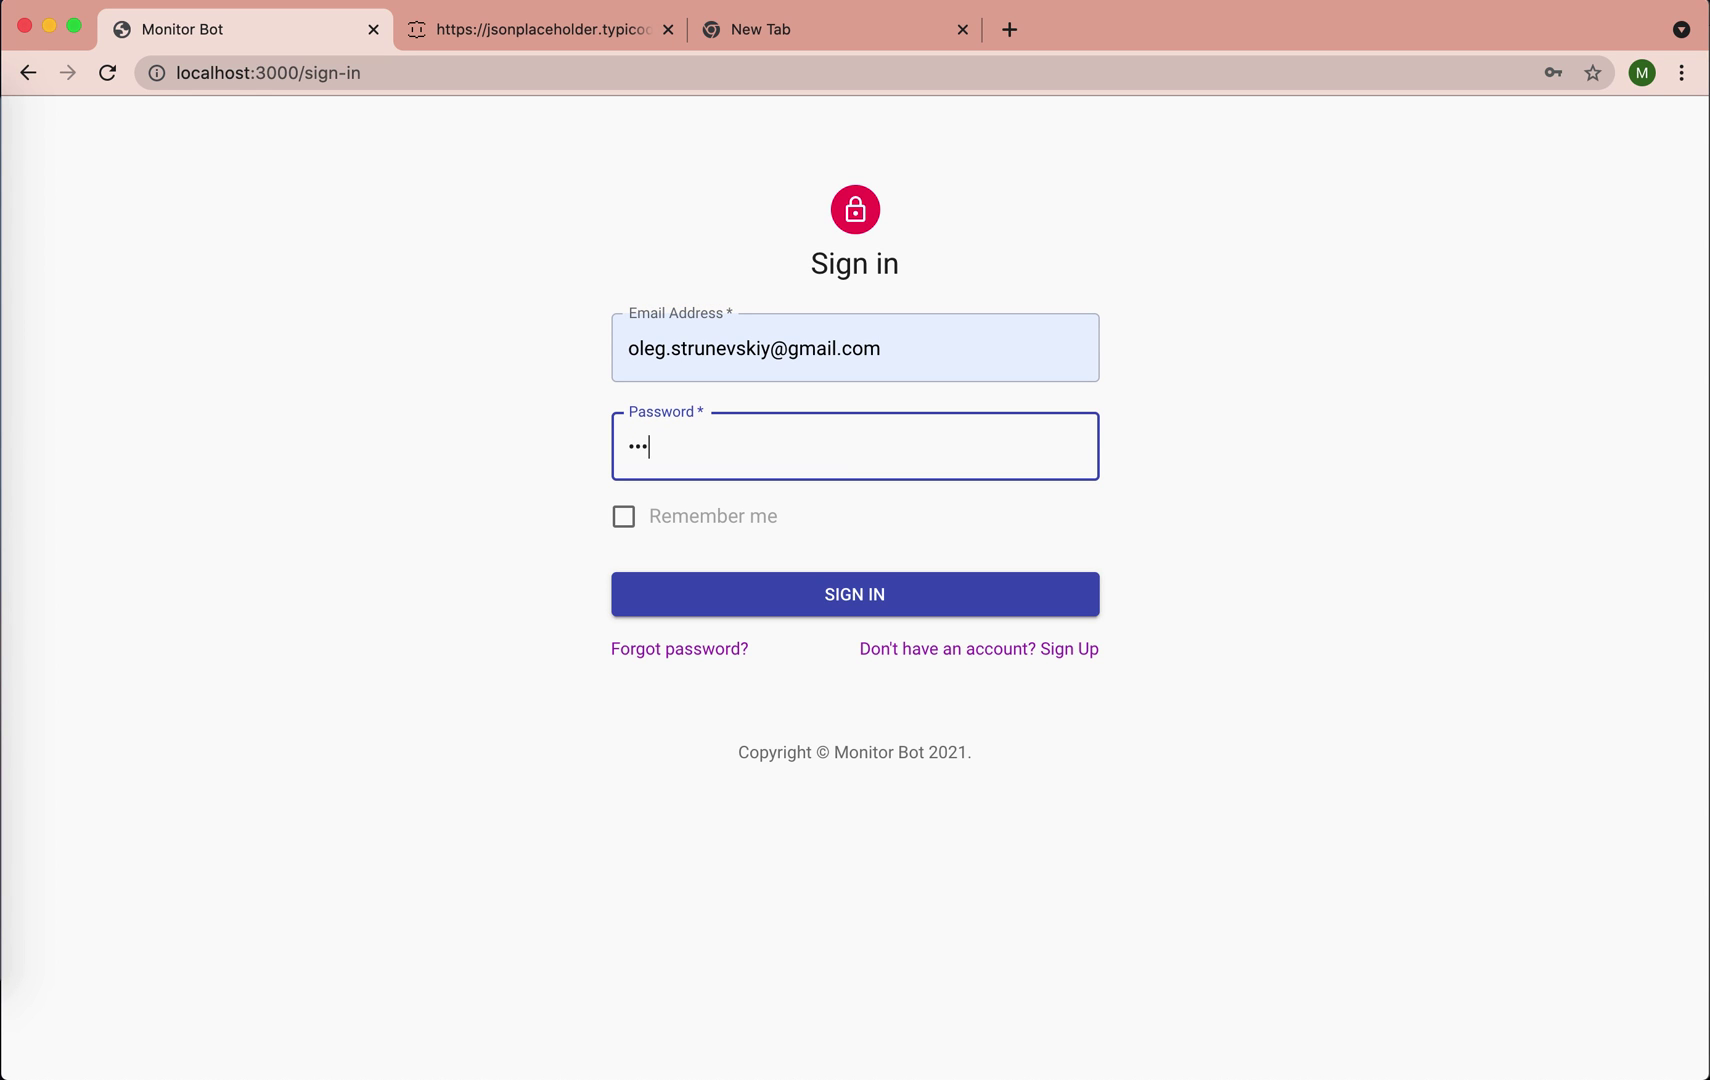
pyautogui.write('***')
pyautogui.click(716, 521)
pyautogui.click(818, 601)
pyautogui.click(189, 273)
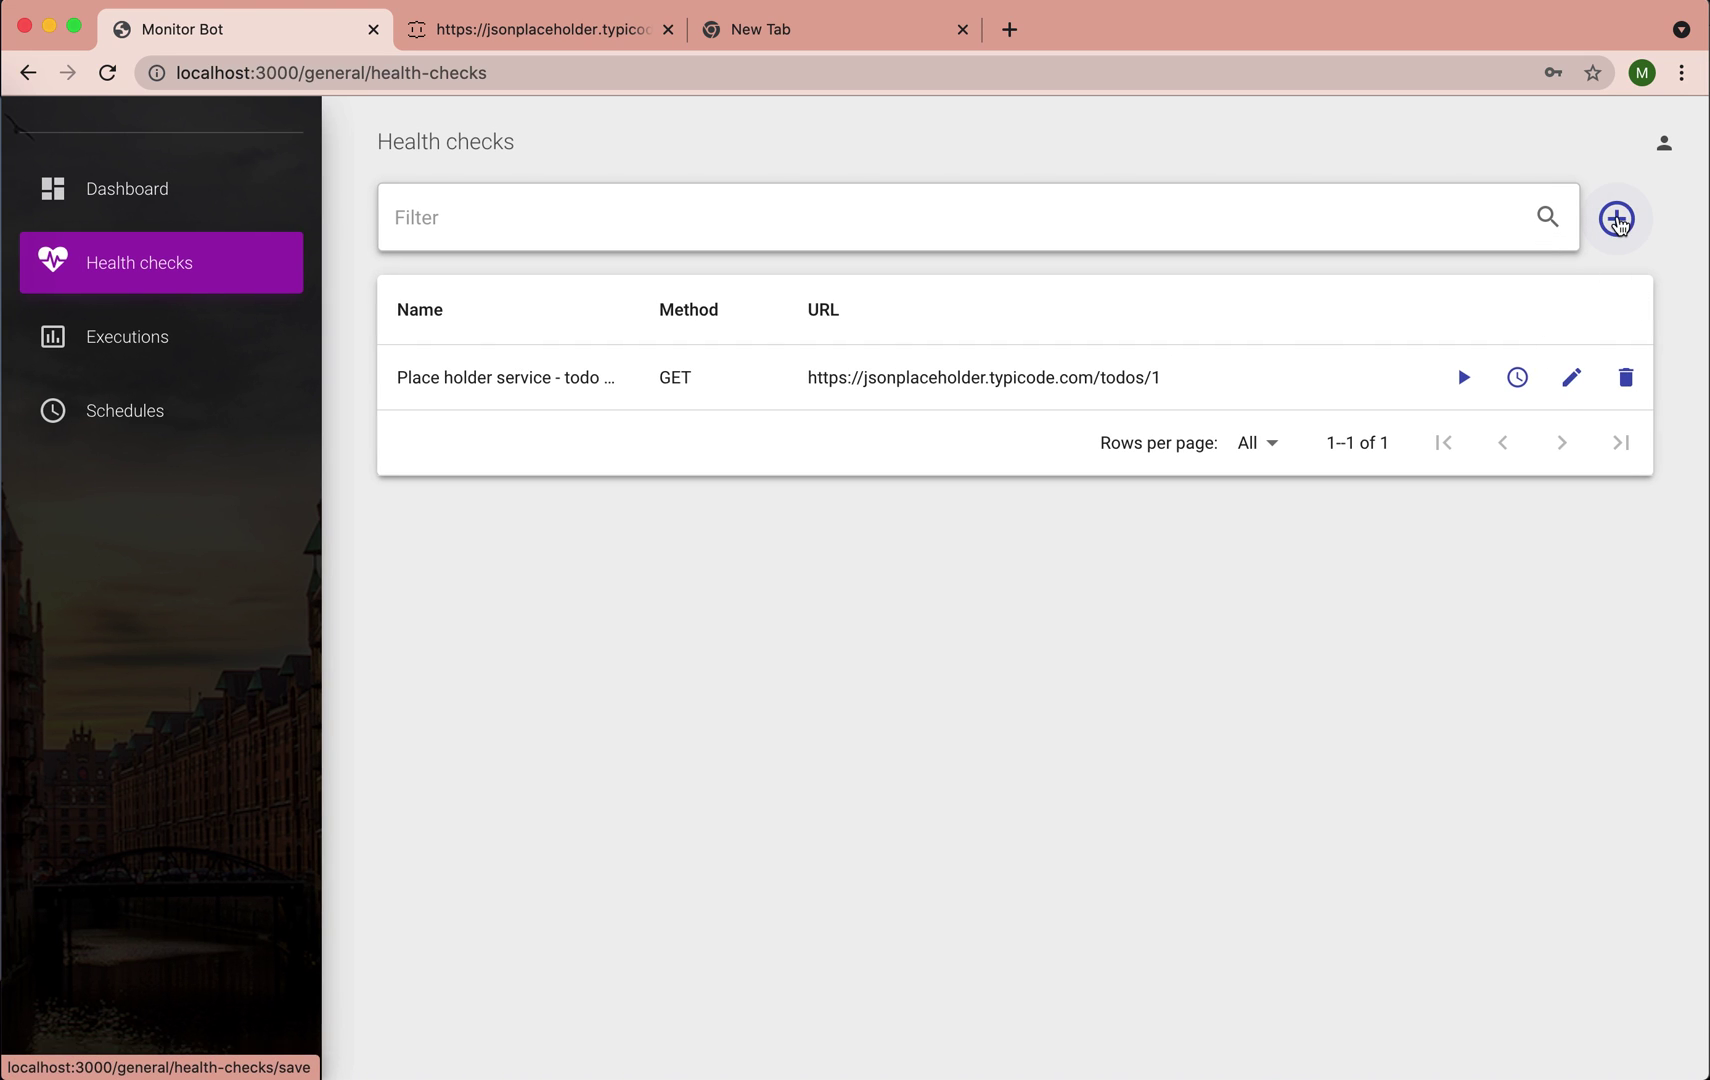
pyautogui.click(1618, 218)
# Step: Copy the jsonplaceholder users/1 address and paste it as the check's request URL
pyautogui.click(556, 35)
pyautogui.click(535, 72)
pyautogui.press('super+c')
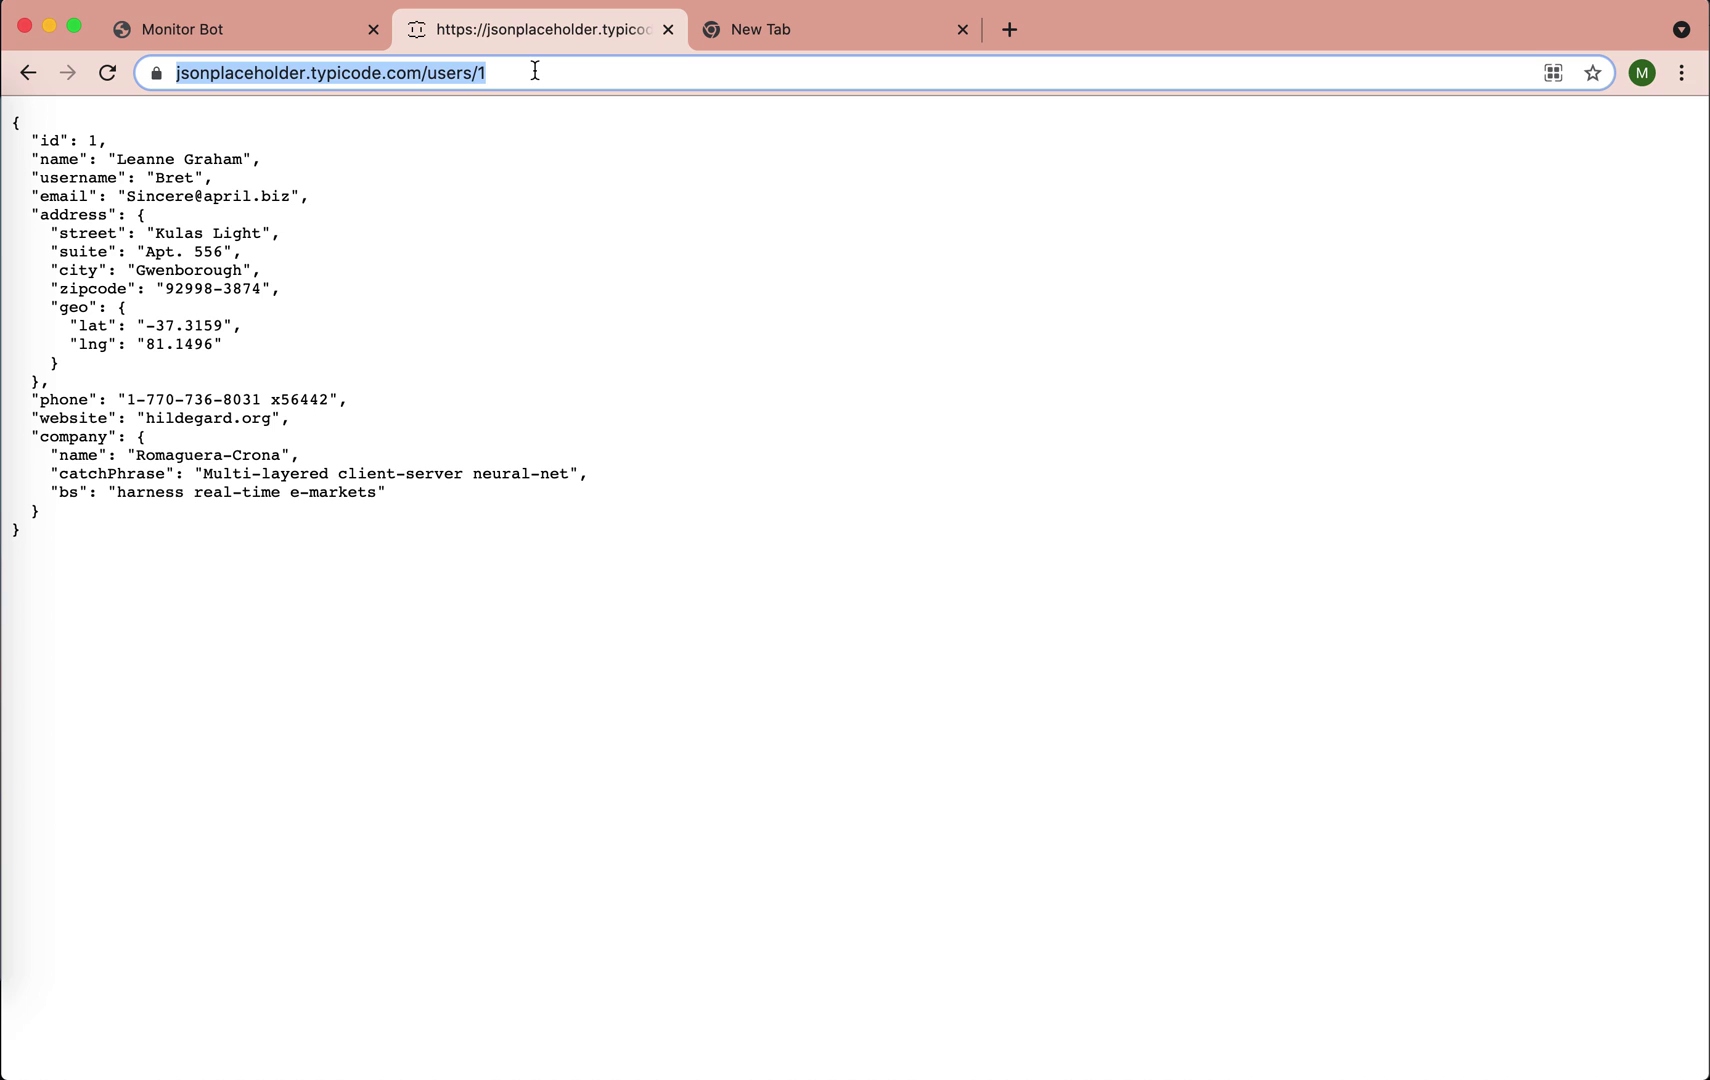
pyautogui.click(293, 32)
pyautogui.click(662, 315)
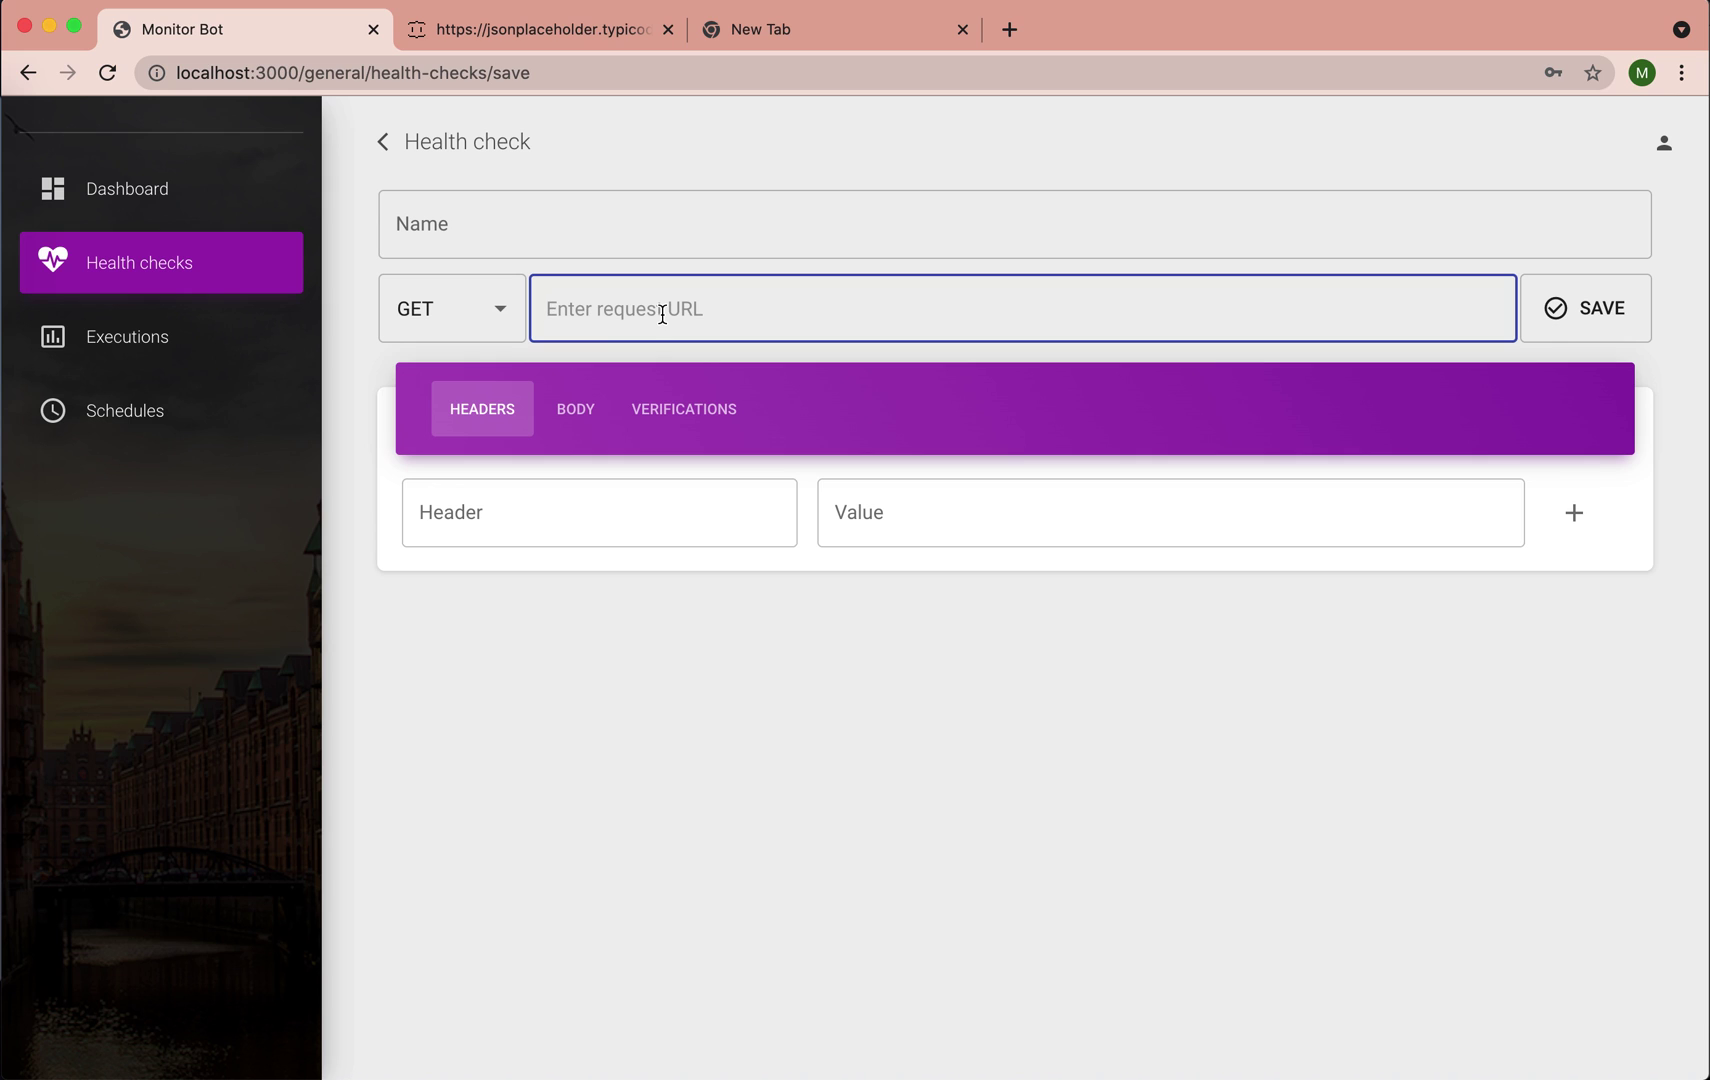
pyautogui.press('super+v')
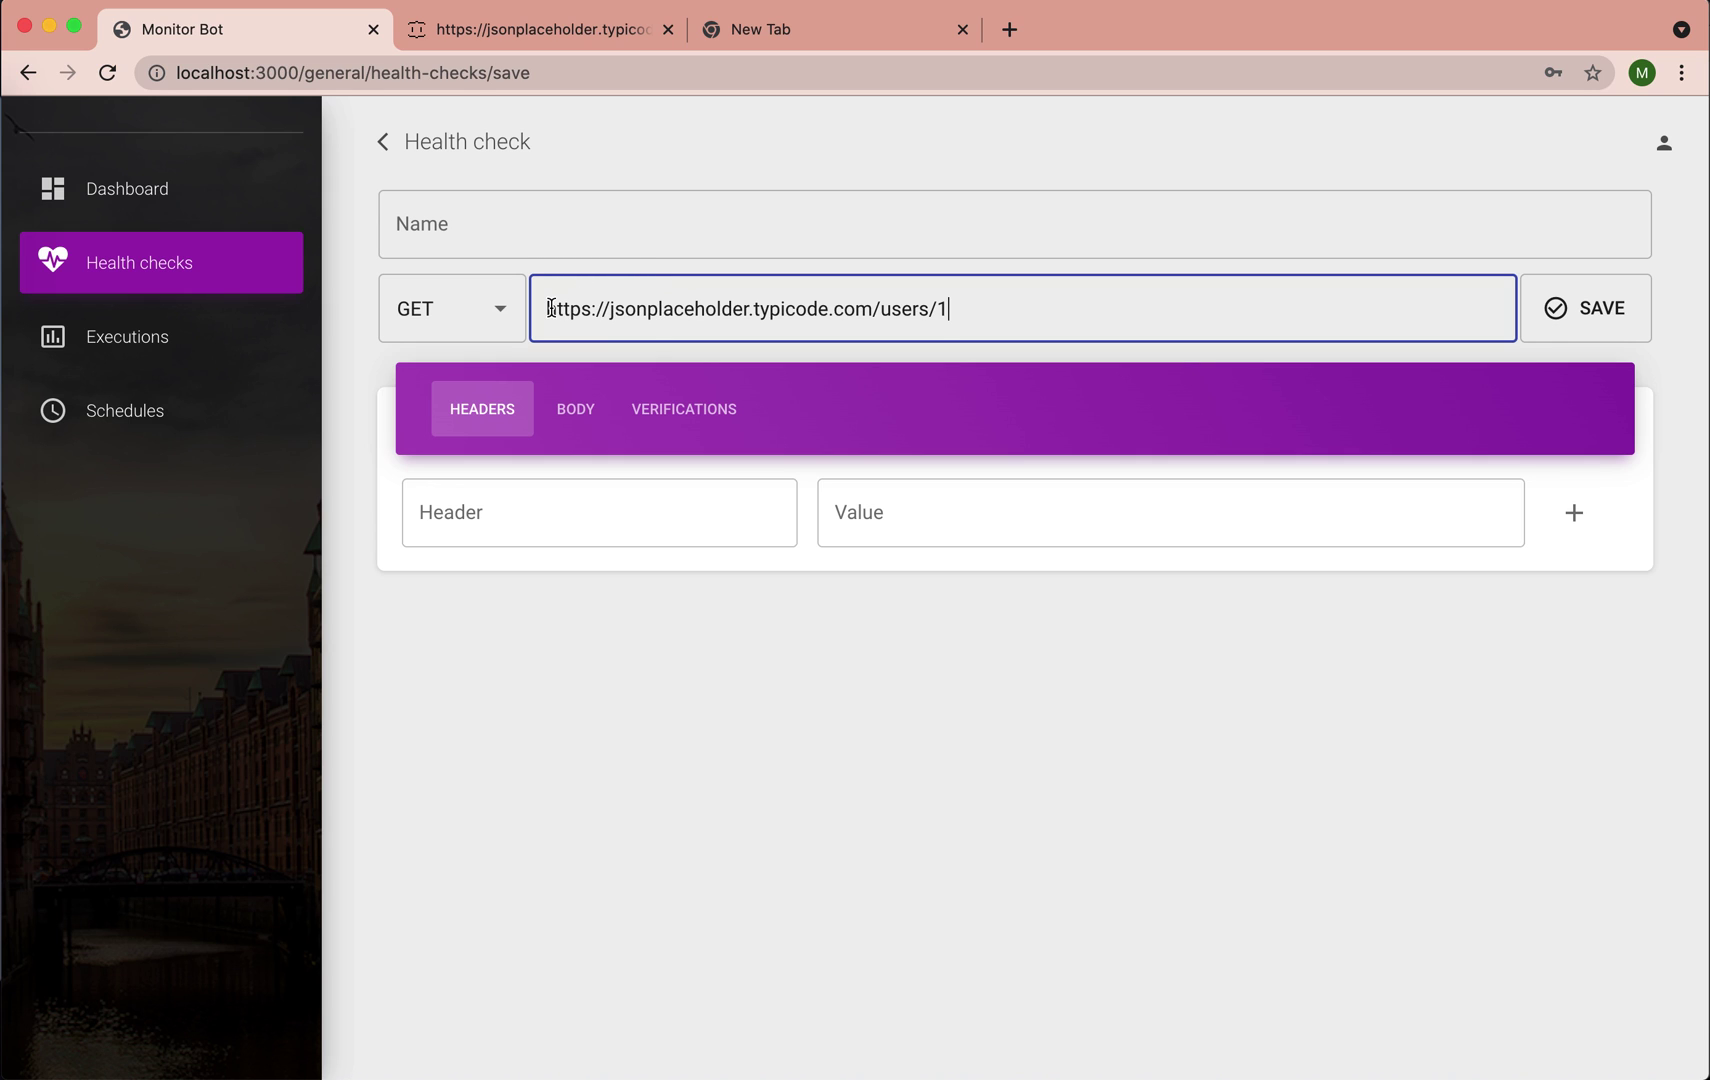
pyautogui.moveTo(549, 308); pyautogui.dragTo(1000, 297)
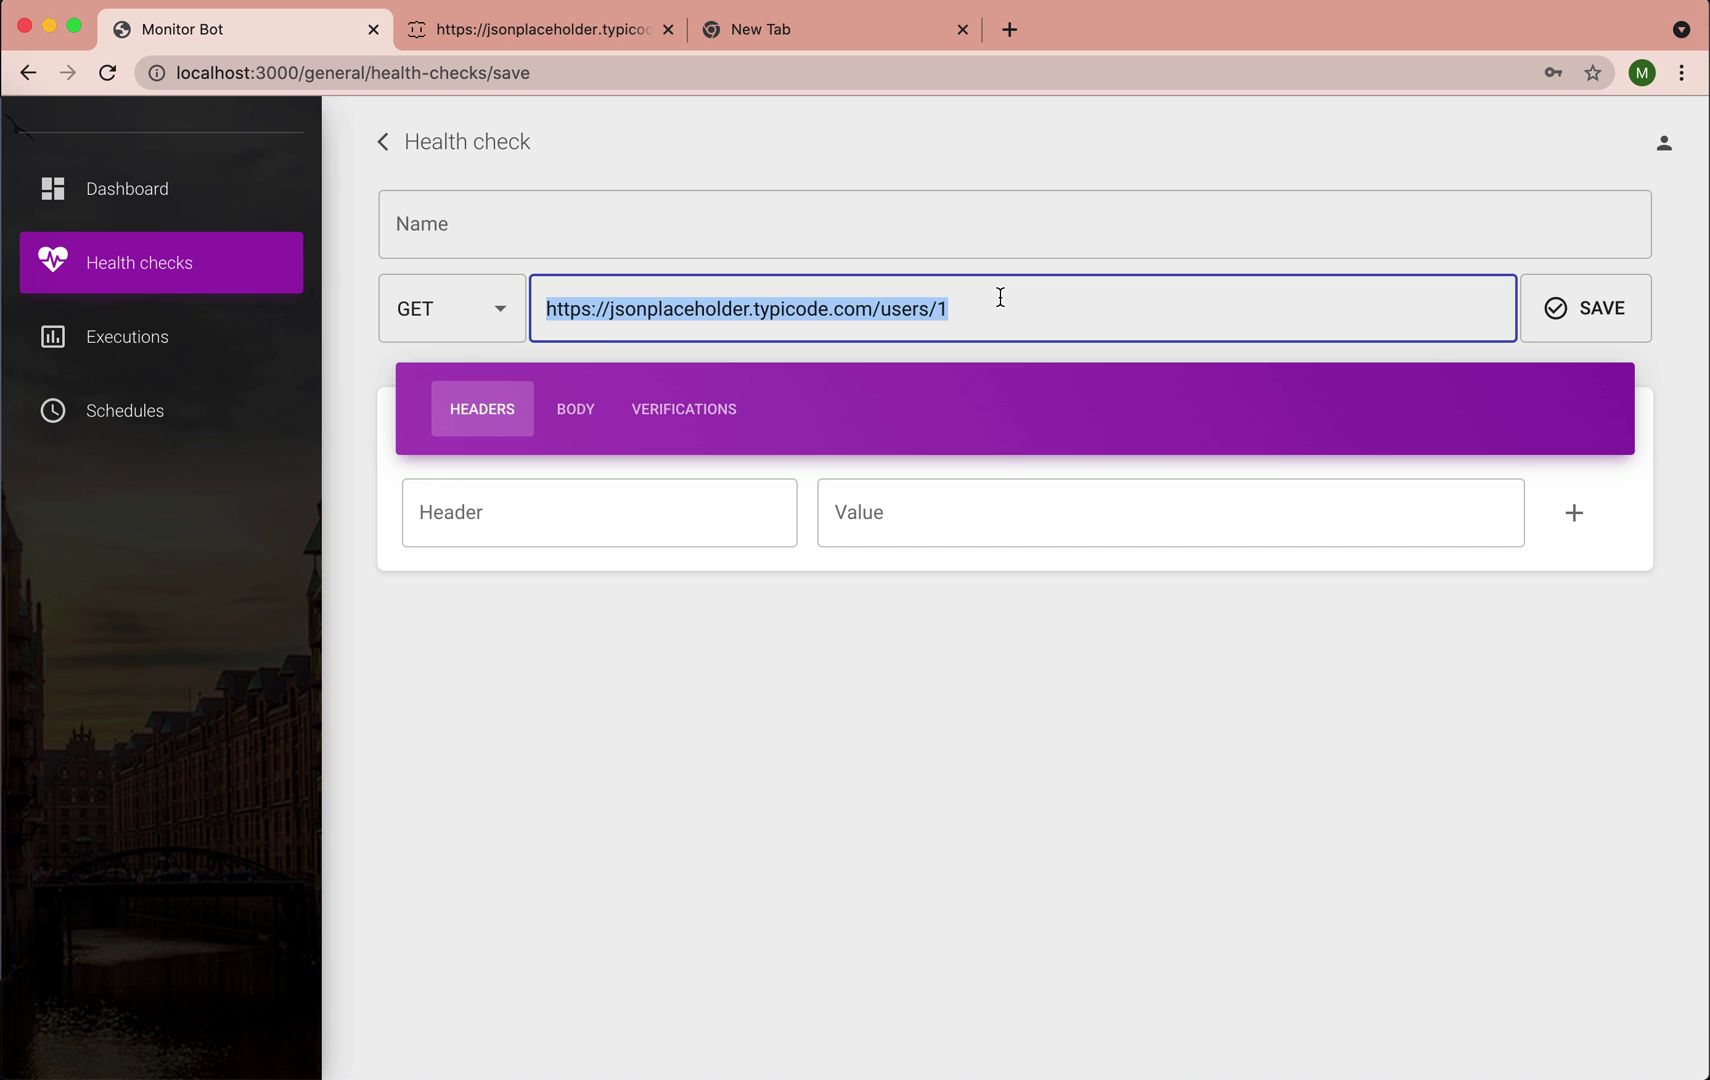
# Step: Start naming the check 'Verify json placeholder service - user re…', erasing the mistyped letters
pyautogui.click(894, 227)
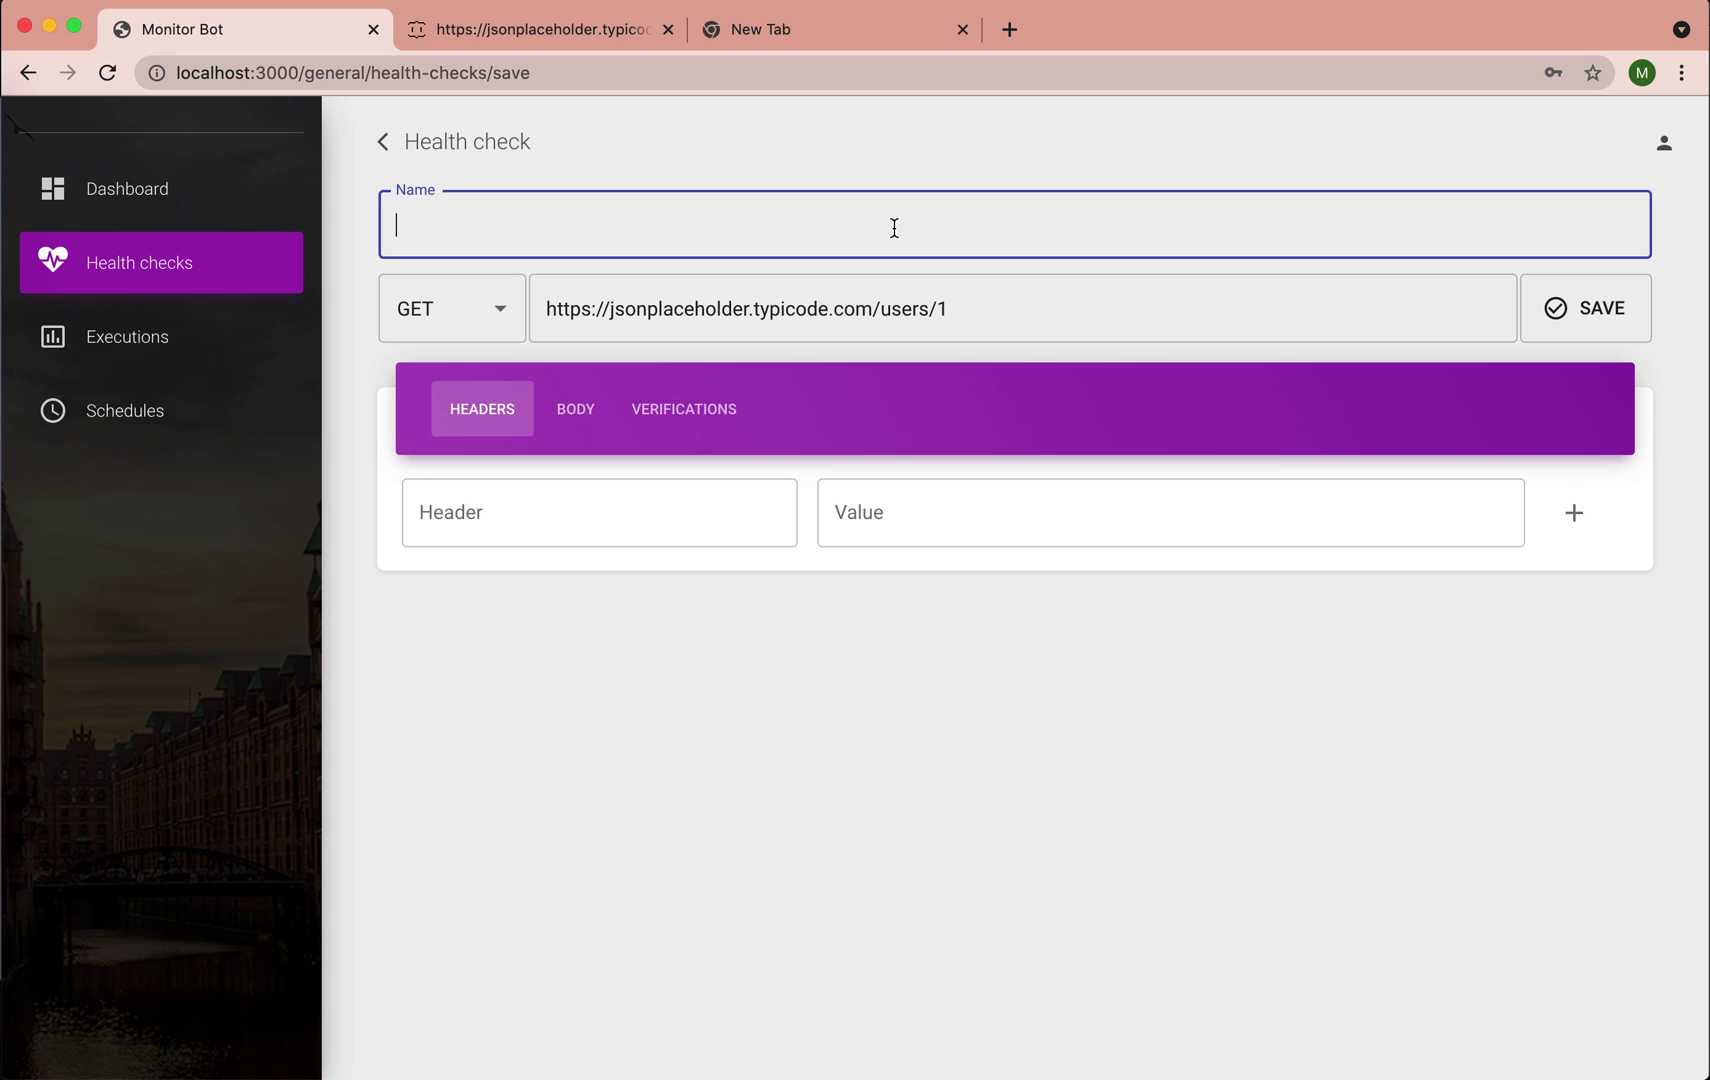
pyautogui.write('Verify json placeholder service -')
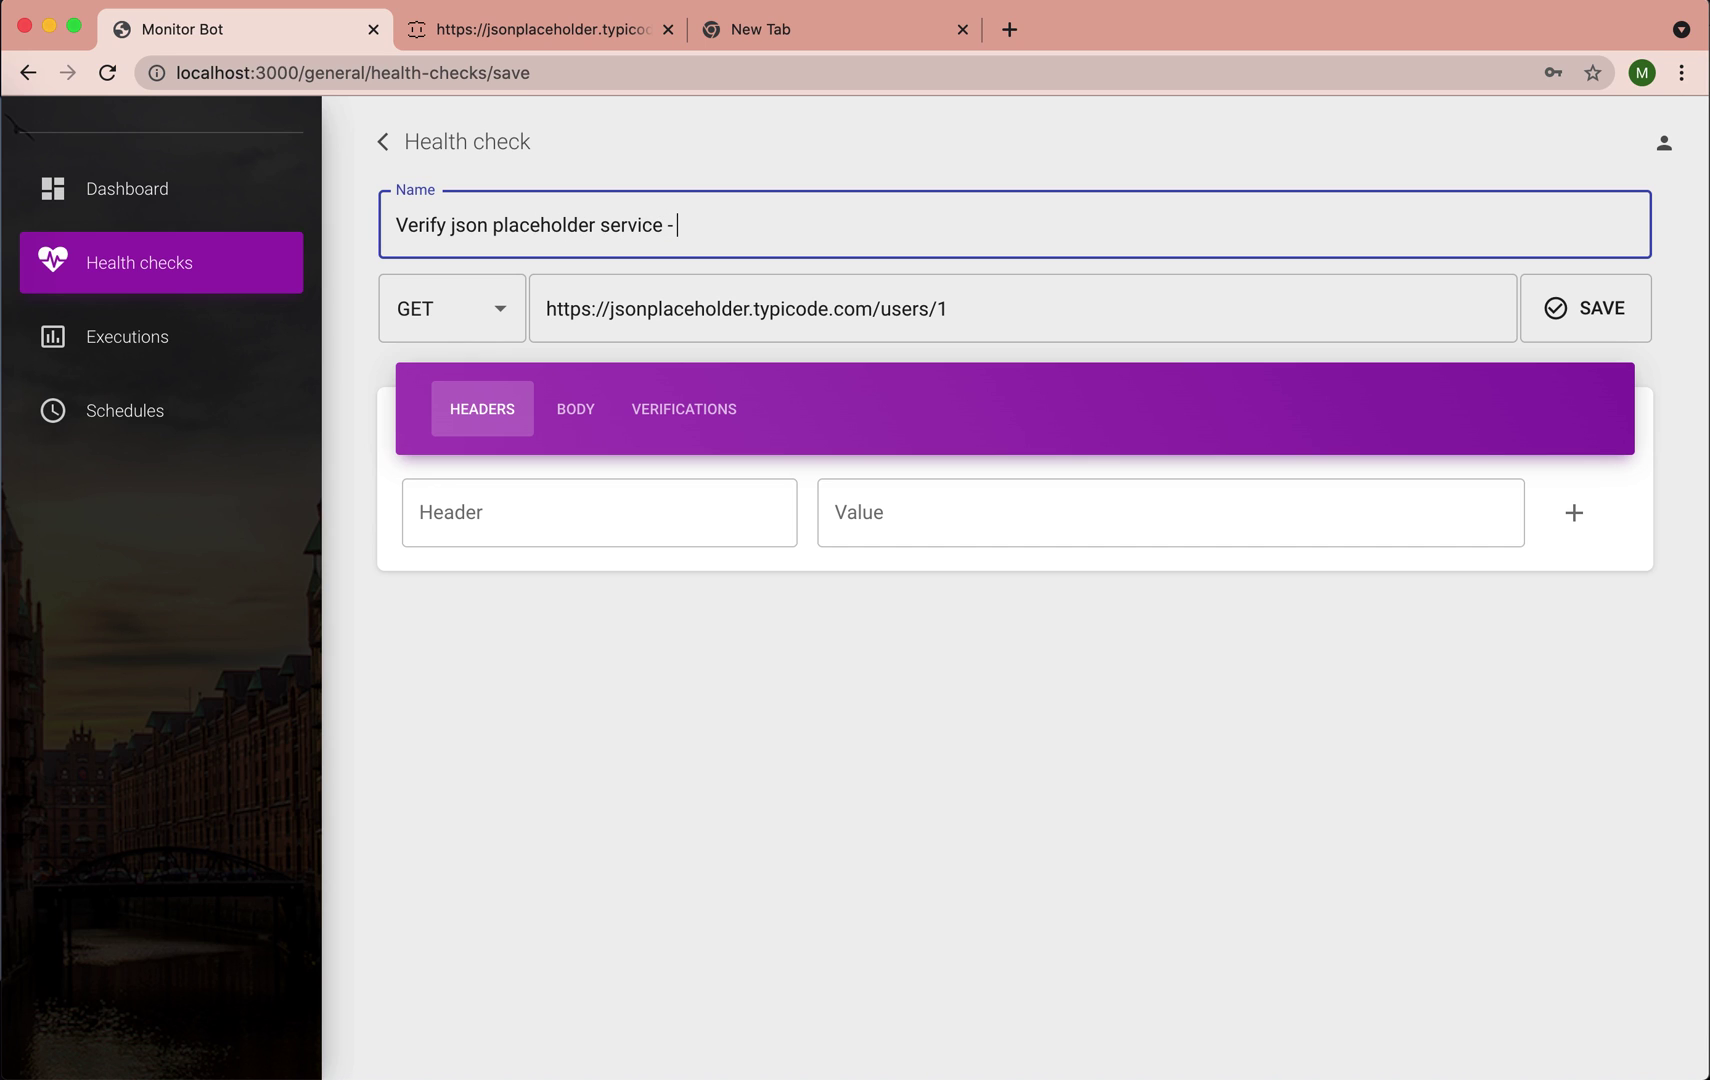
pyautogui.write(' user resource')
# Step: Finish the name as '…user resource' and add an Accept: application/json request header
pyautogui.click(985, 683)
pyautogui.click(515, 504)
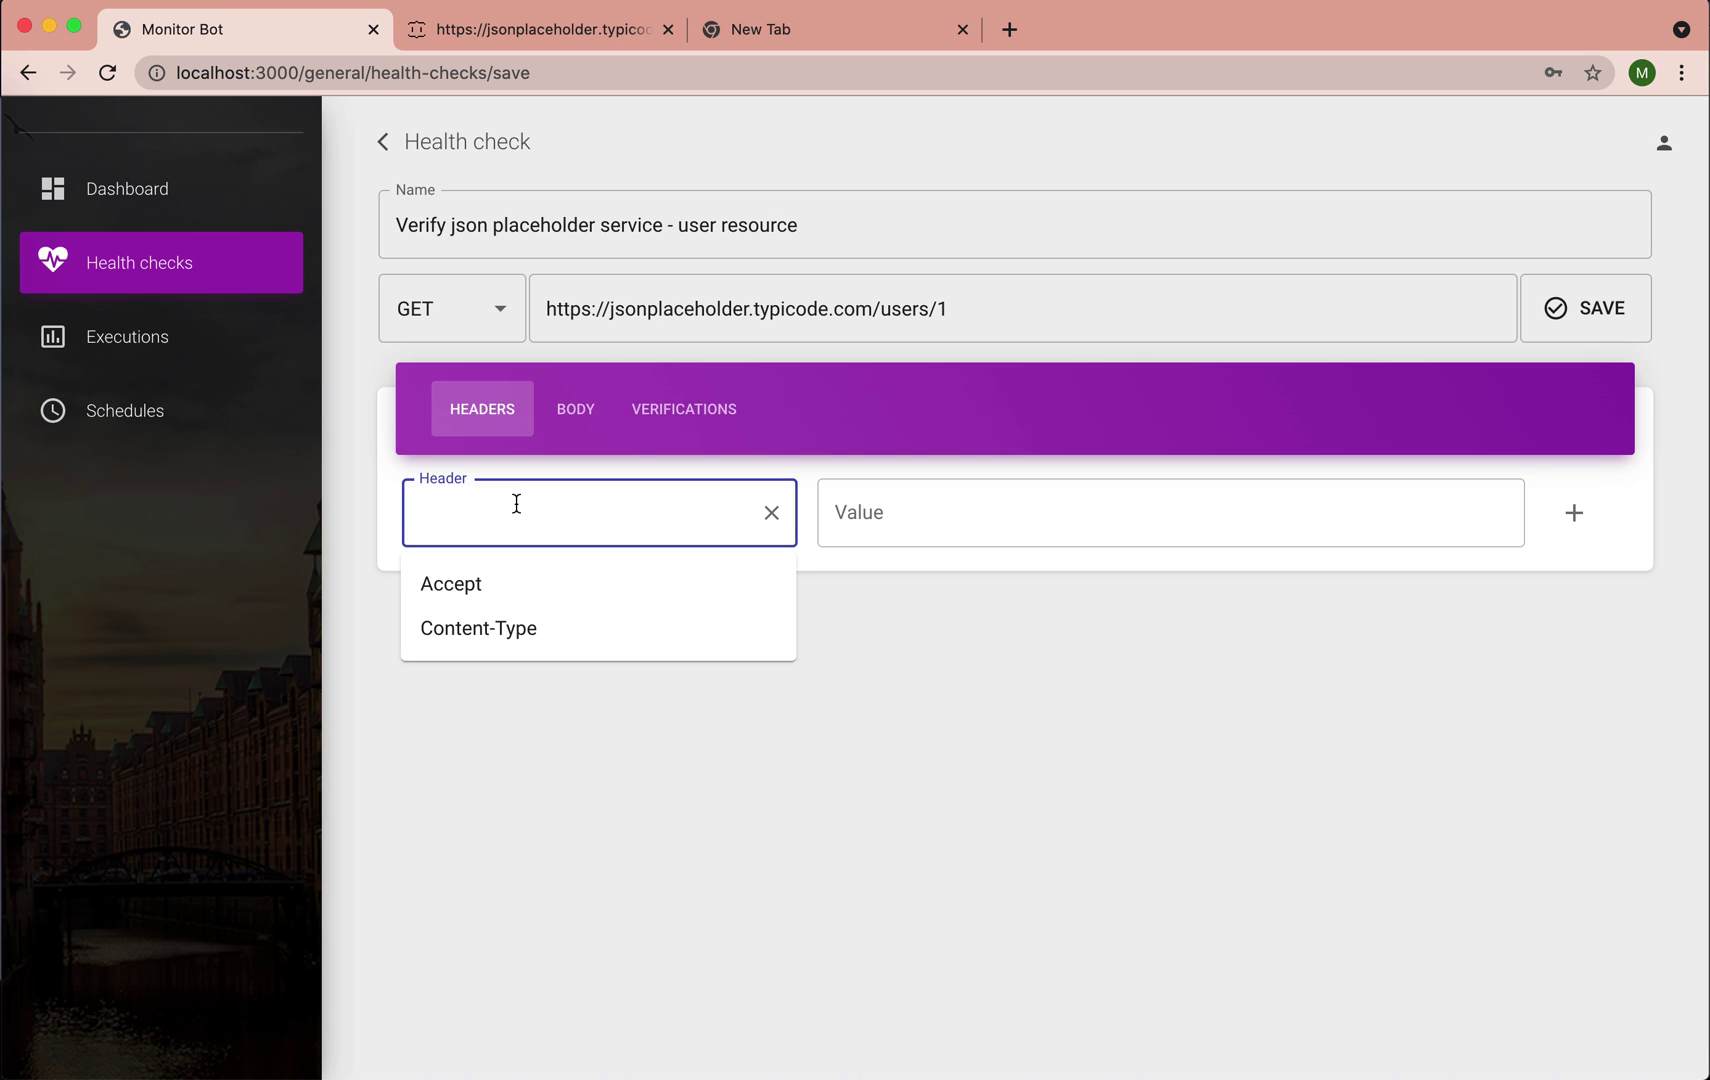
pyautogui.click(546, 596)
pyautogui.click(969, 519)
pyautogui.write('appl')
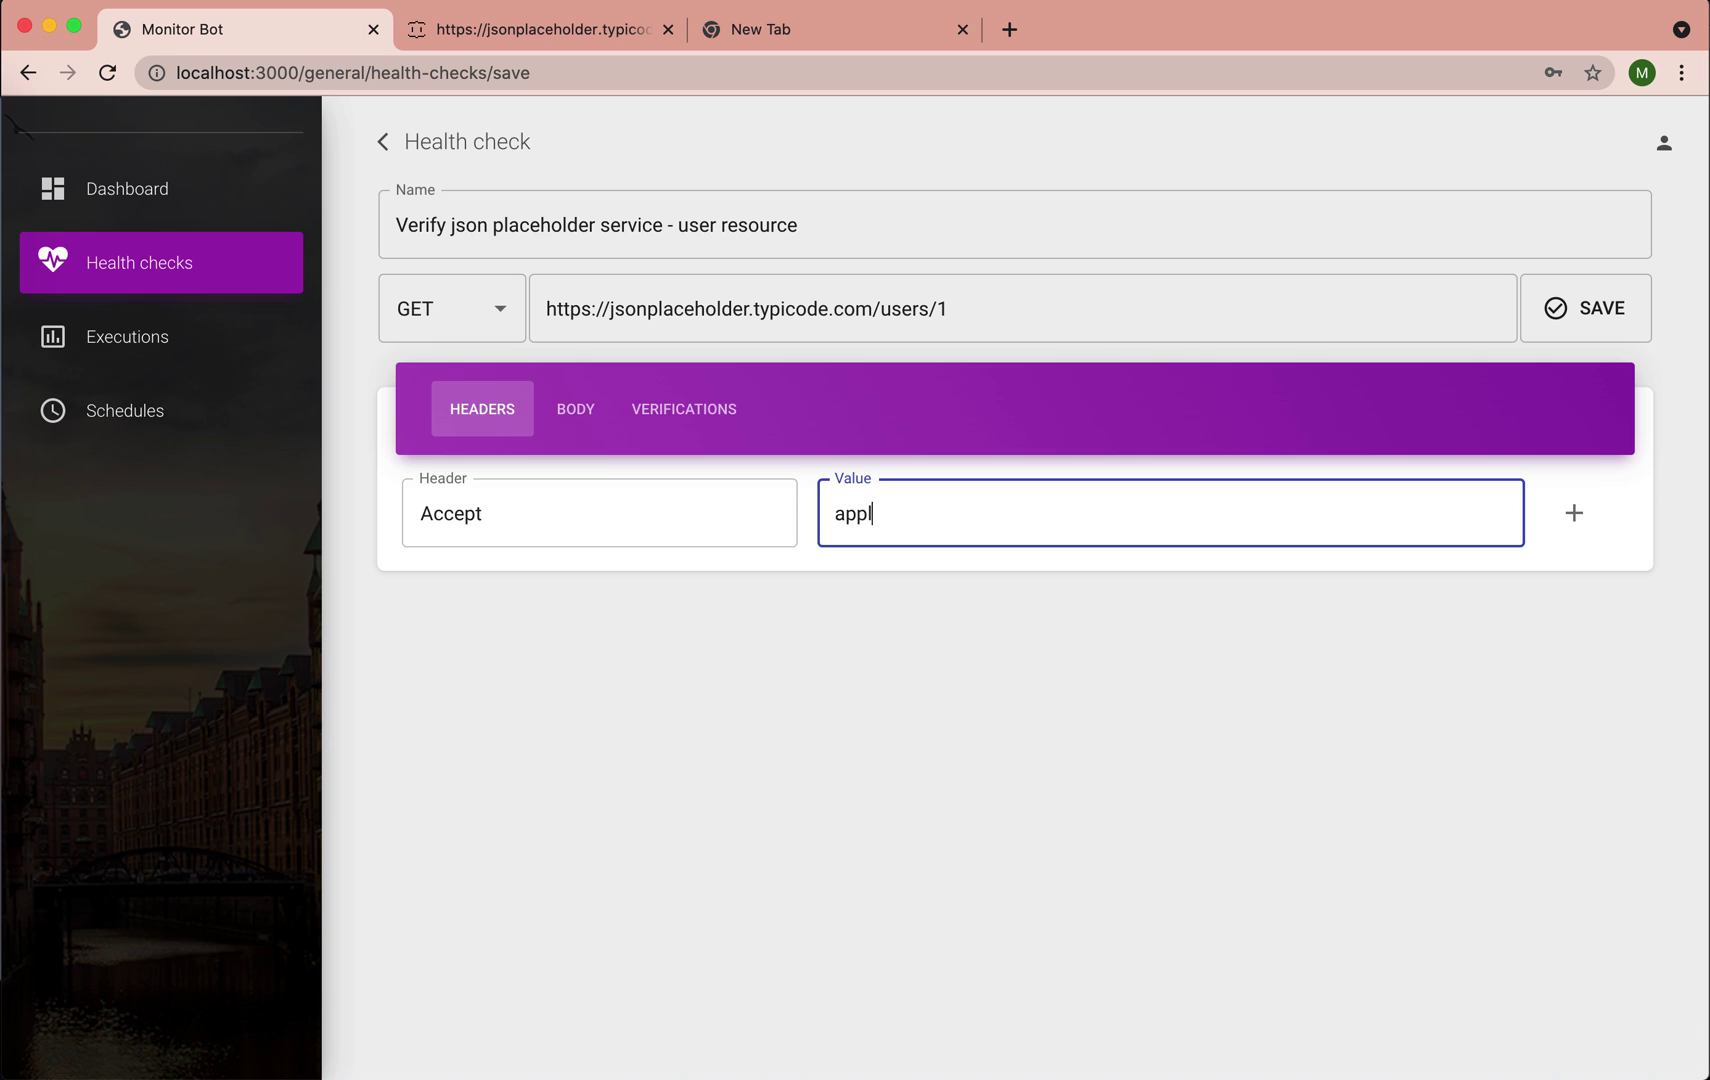
pyautogui.write('ication/json')
pyautogui.click(1574, 513)
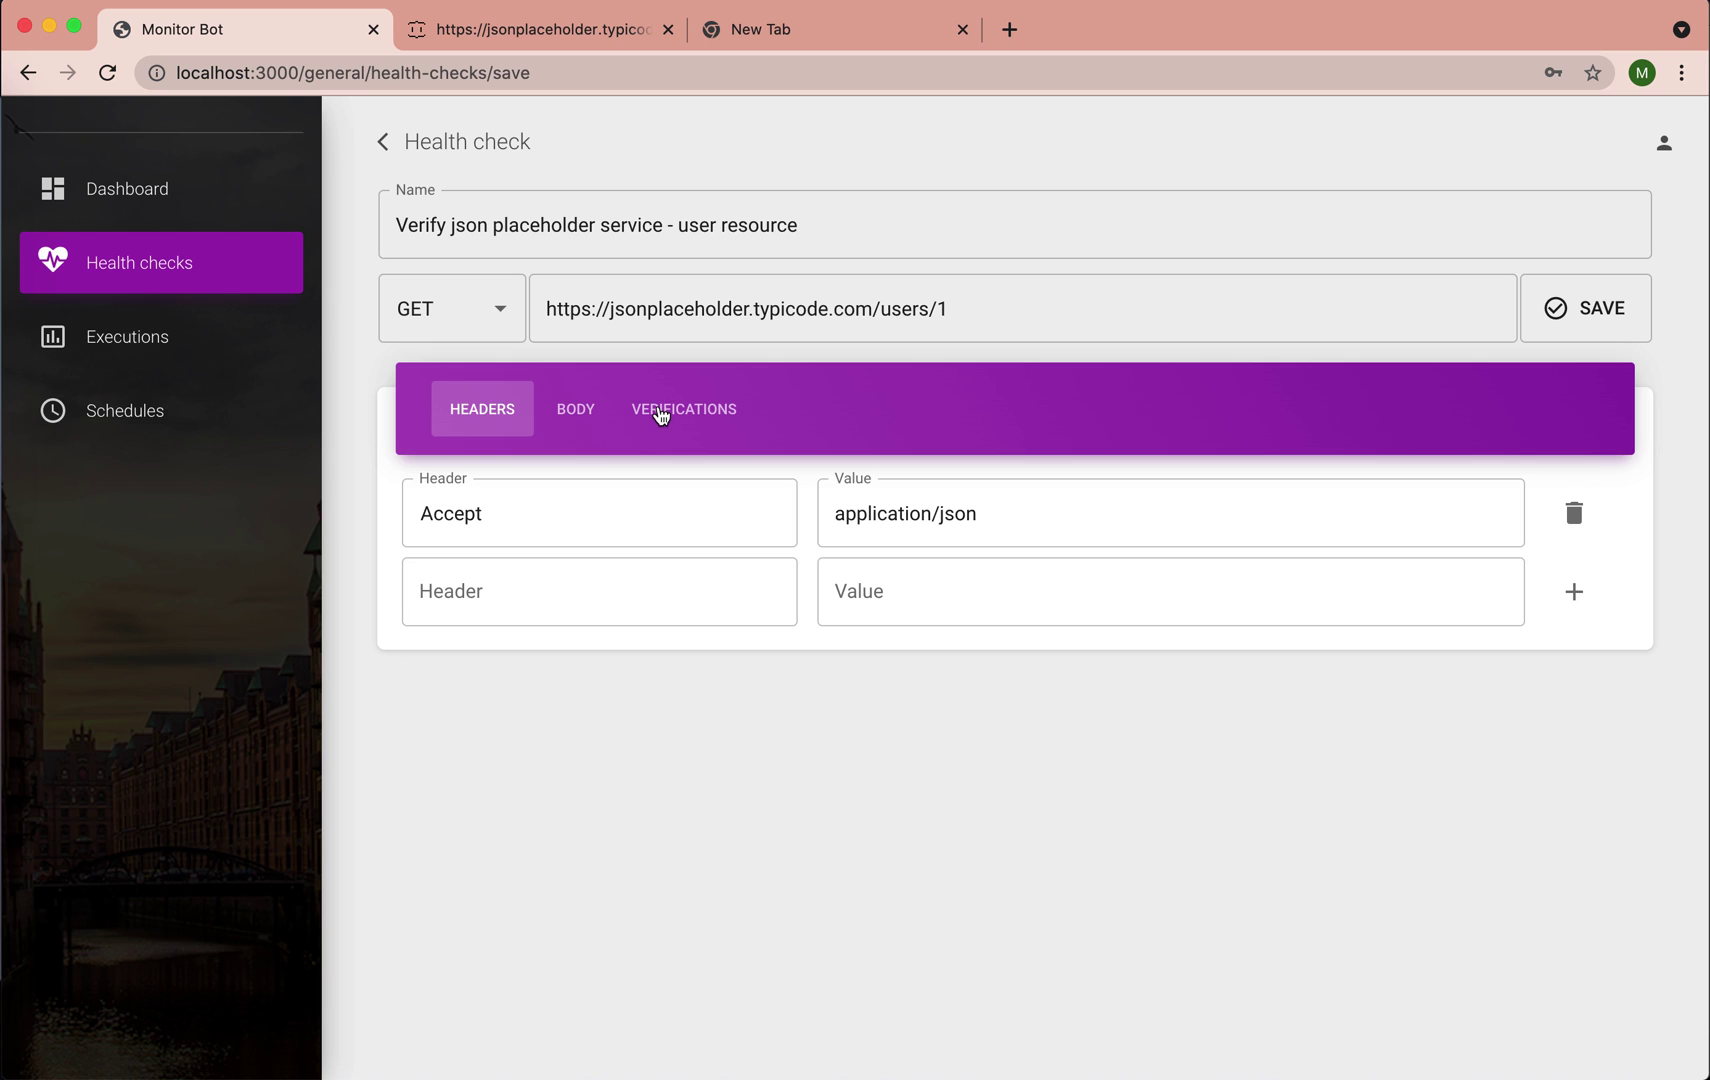
pyautogui.click(660, 412)
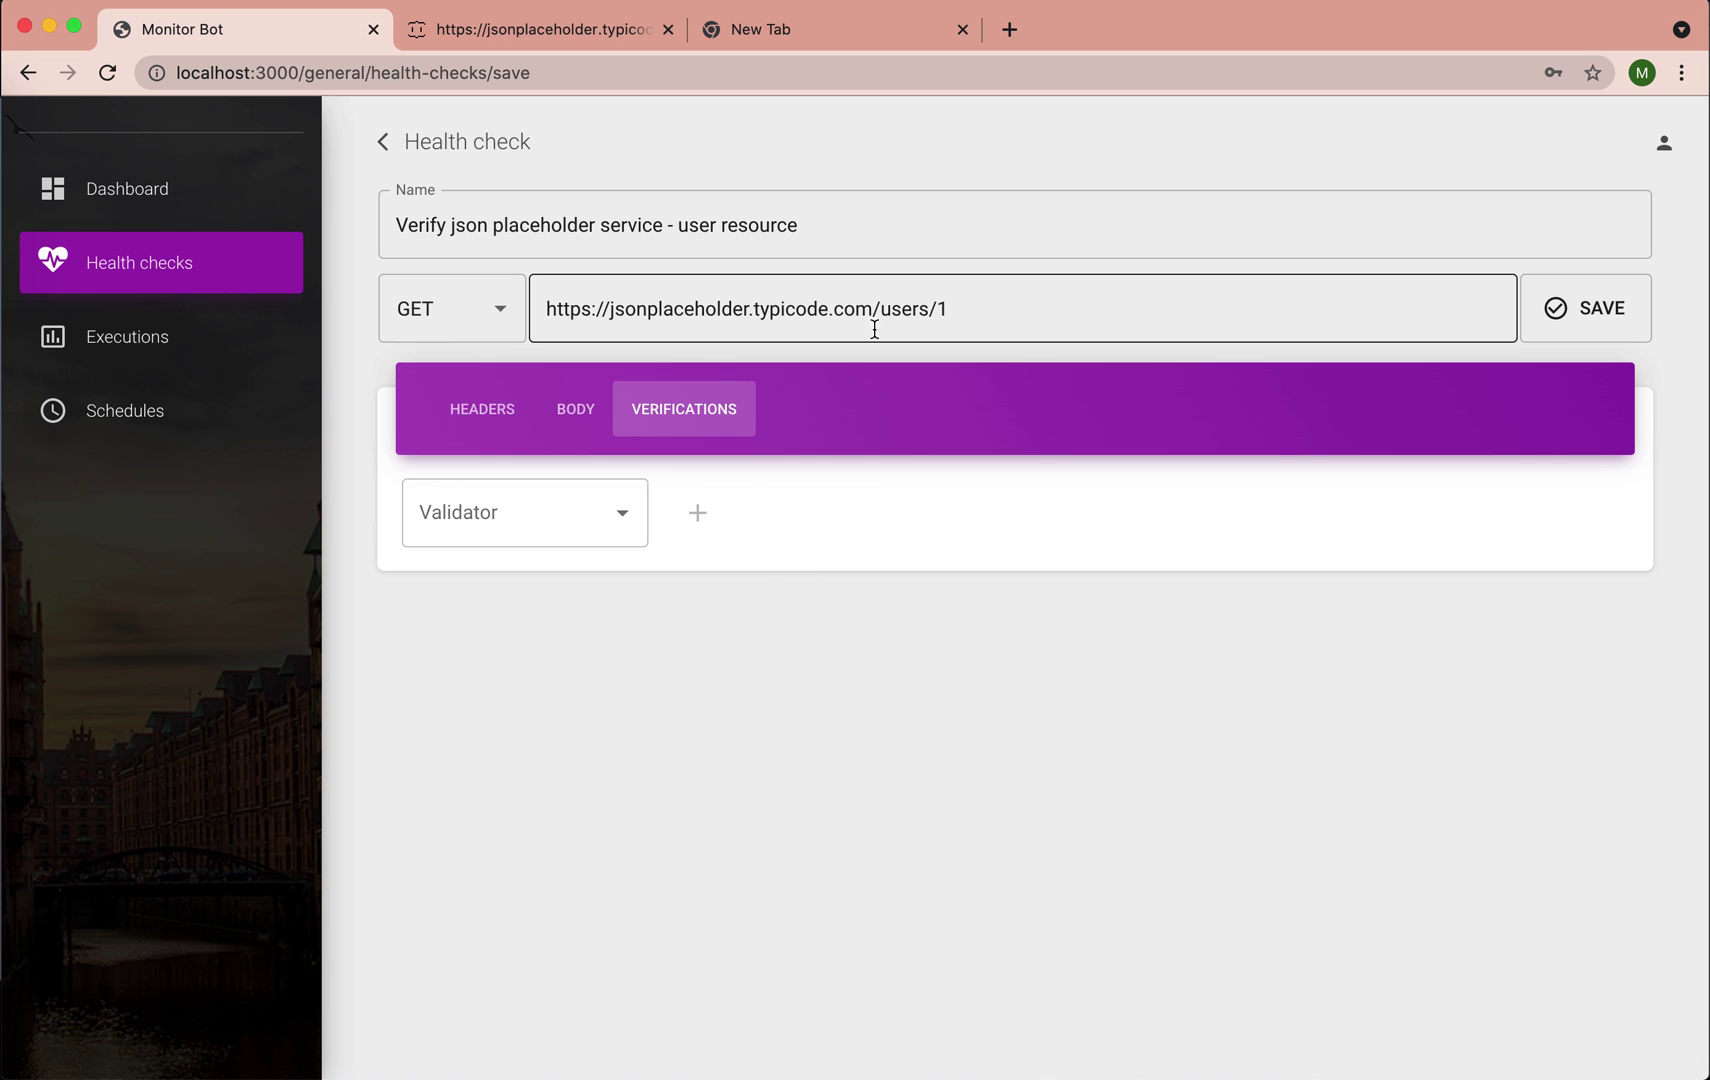
# Step: Add a status line validator with status code 200, message OK and protocol HTTP
pyautogui.click(623, 517)
pyautogui.click(584, 584)
pyautogui.click(752, 521)
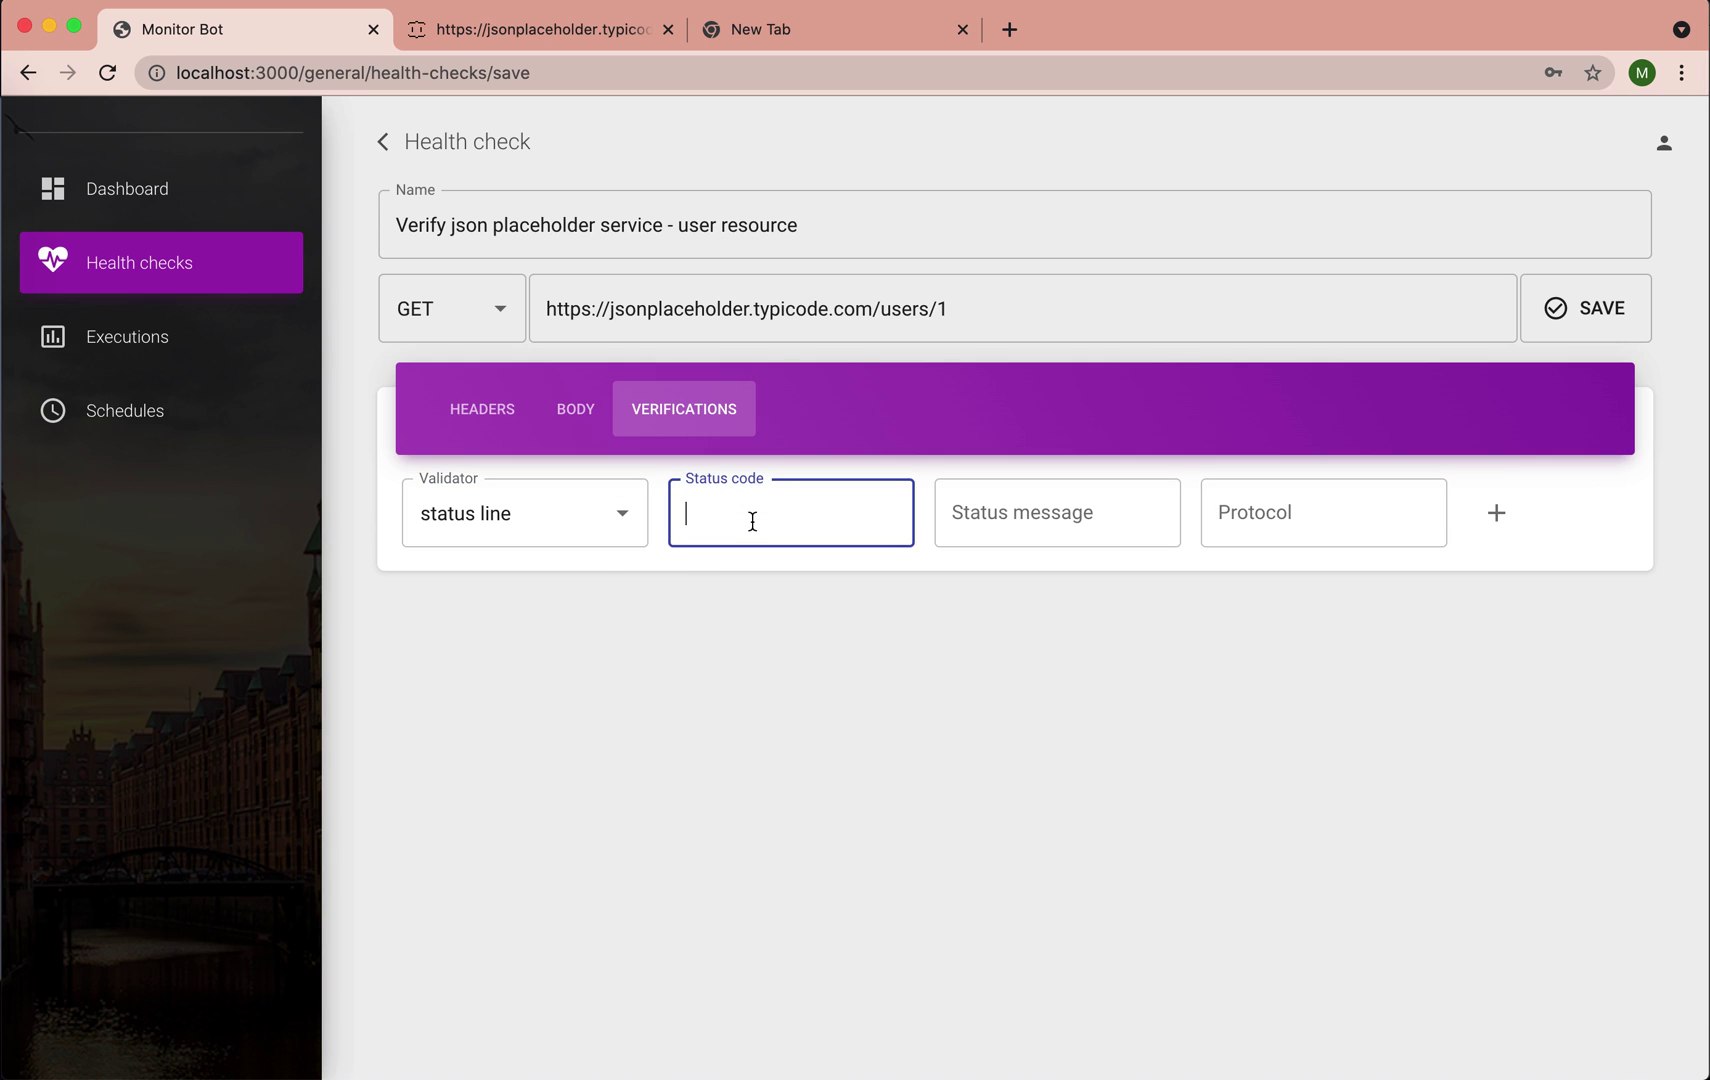
pyautogui.write('@')
pyautogui.press('BackSpace')
pyautogui.write('200')
pyautogui.press('Tab')
pyautogui.write('OK')
pyautogui.click(1252, 511)
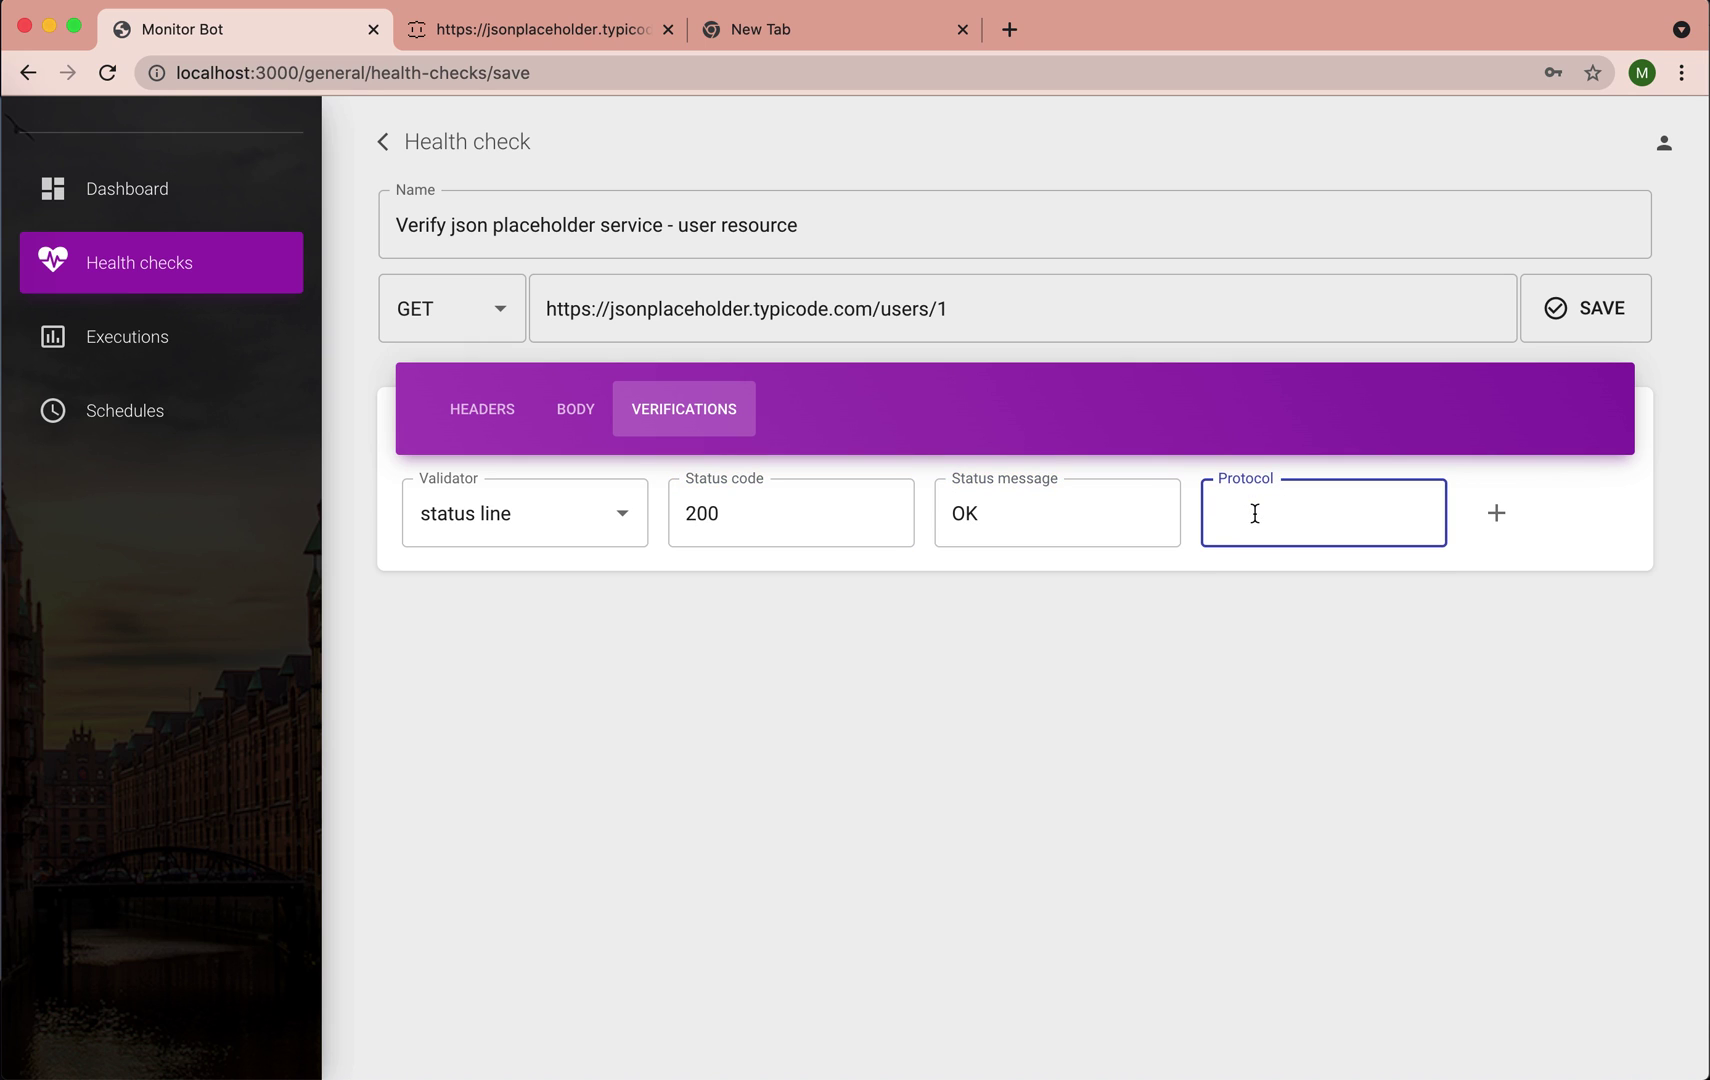
pyautogui.write('HTTP')
pyautogui.click(1500, 515)
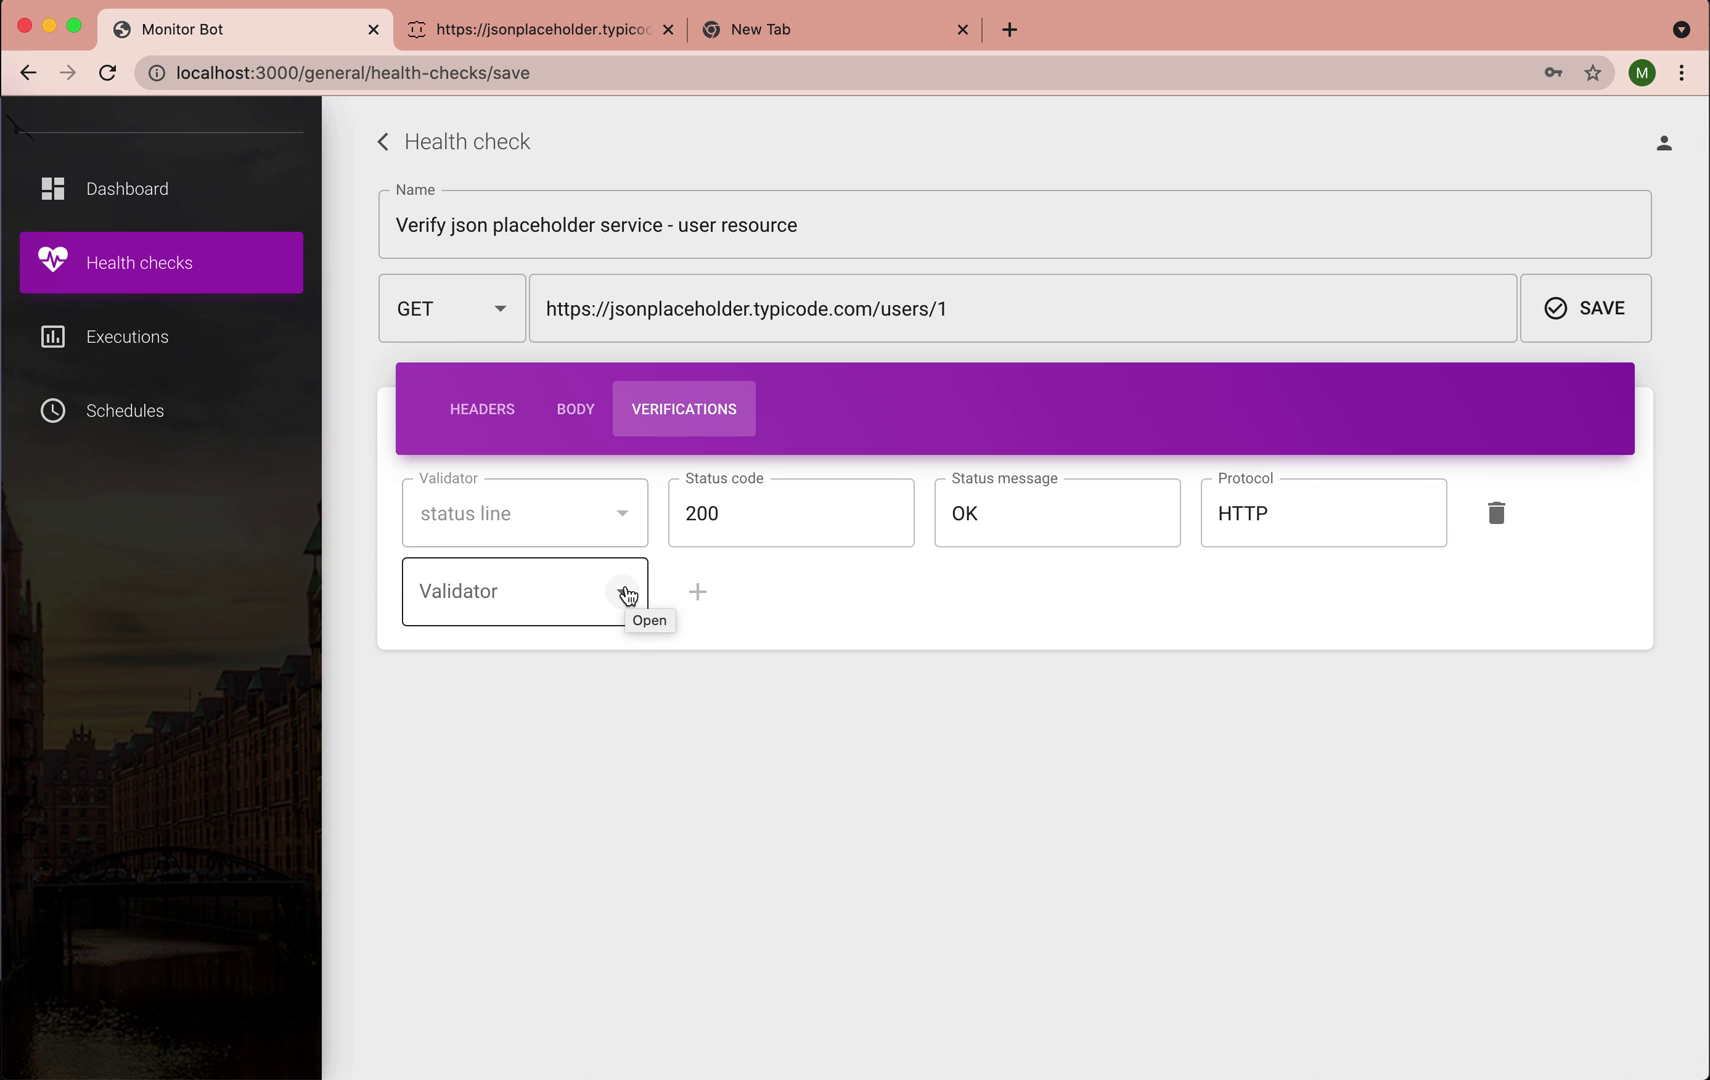
# Step: Choose the header validator with the 'exist' predicate
pyautogui.click(627, 596)
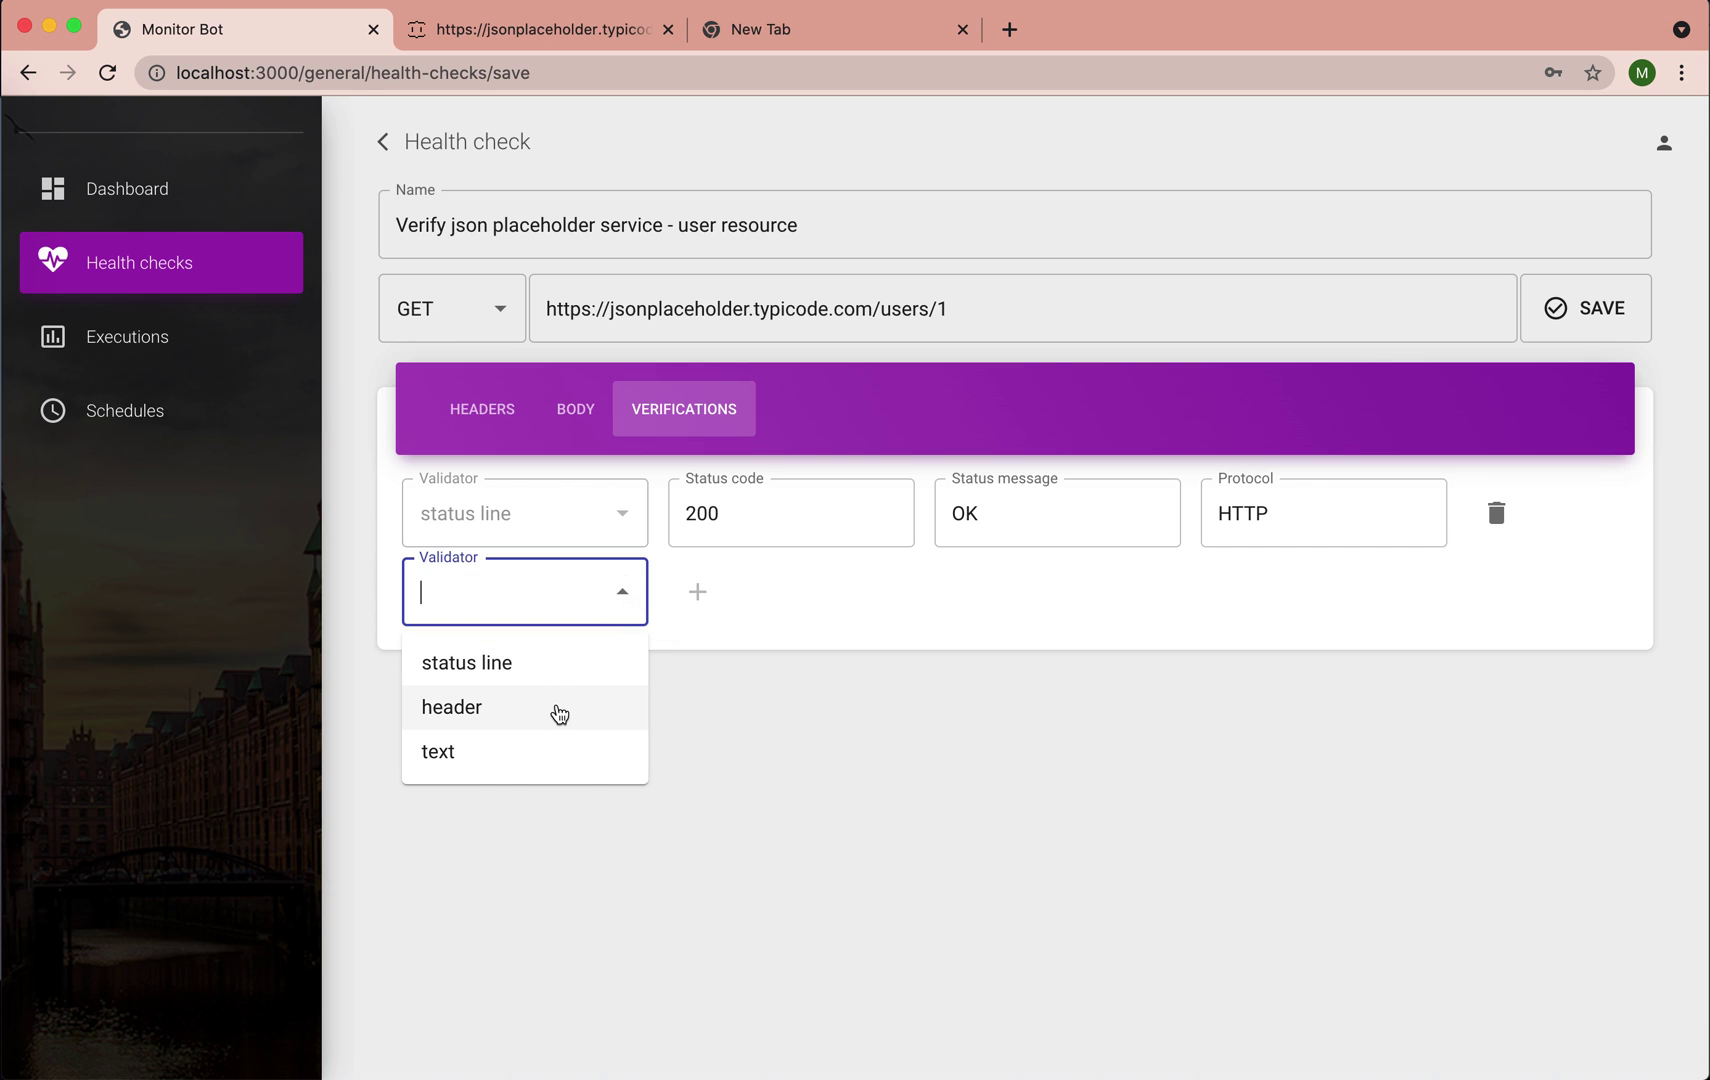
pyautogui.click(561, 712)
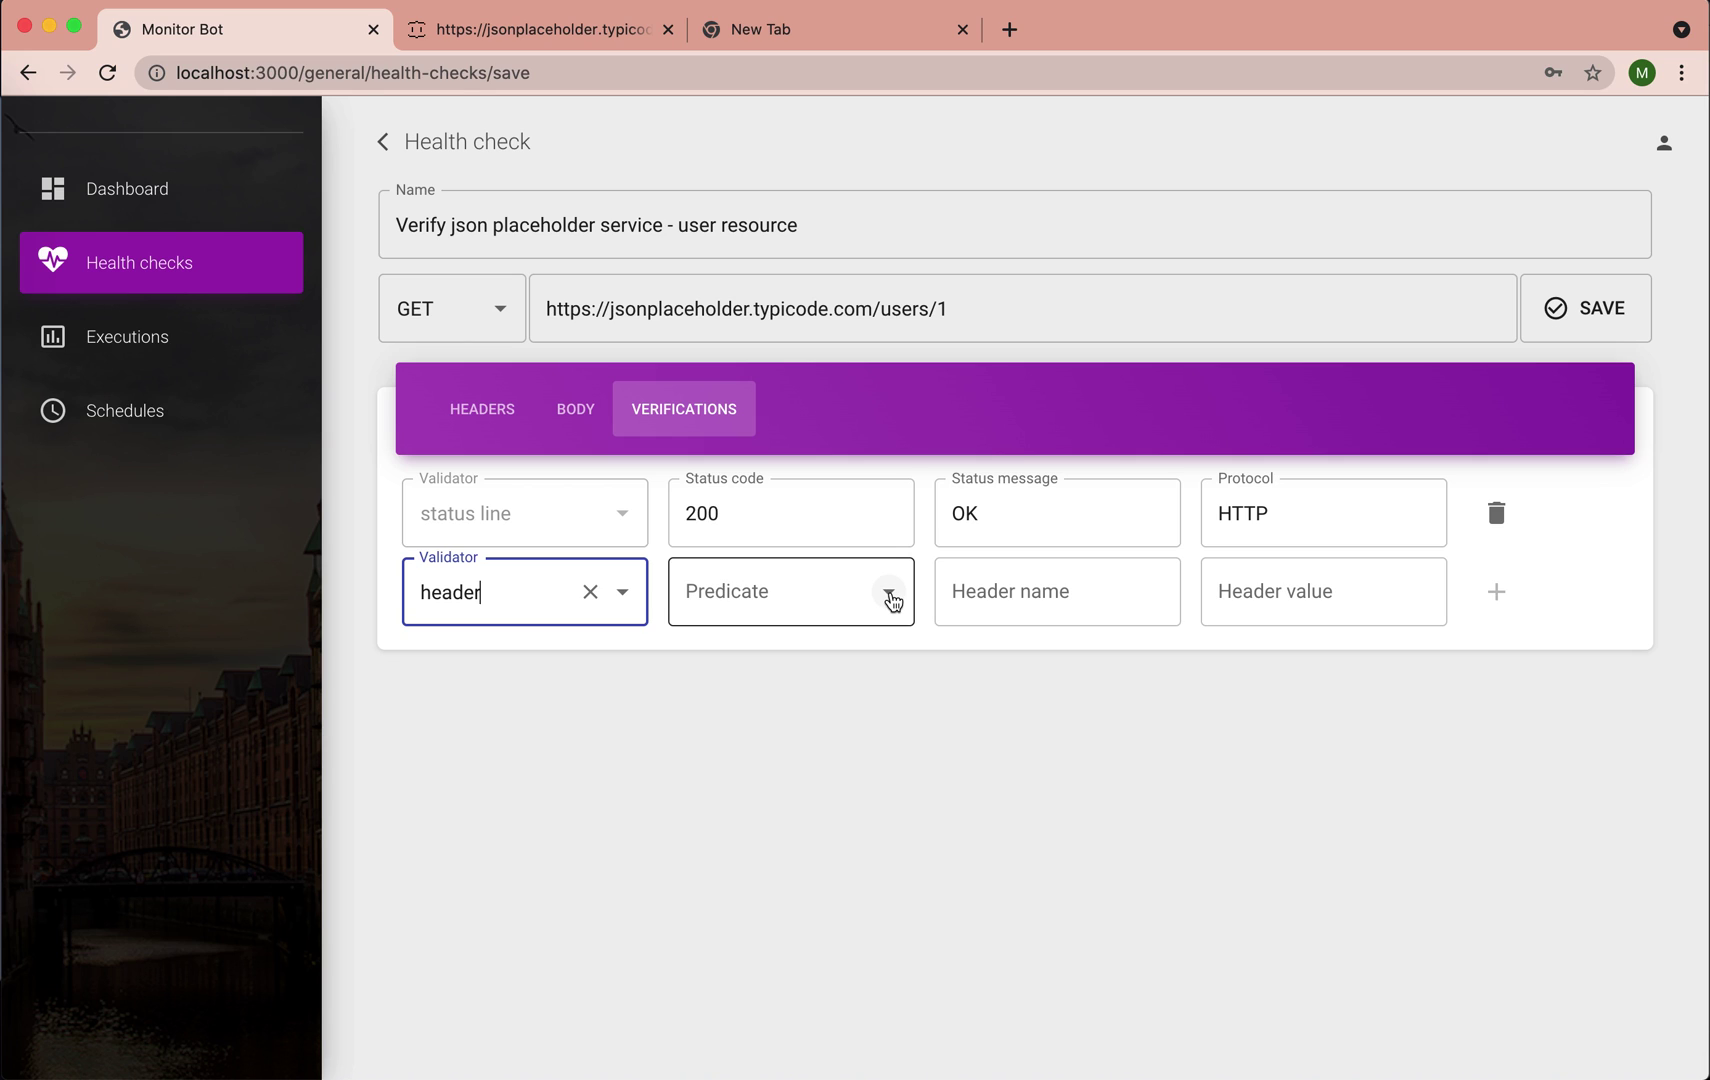
pyautogui.click(889, 596)
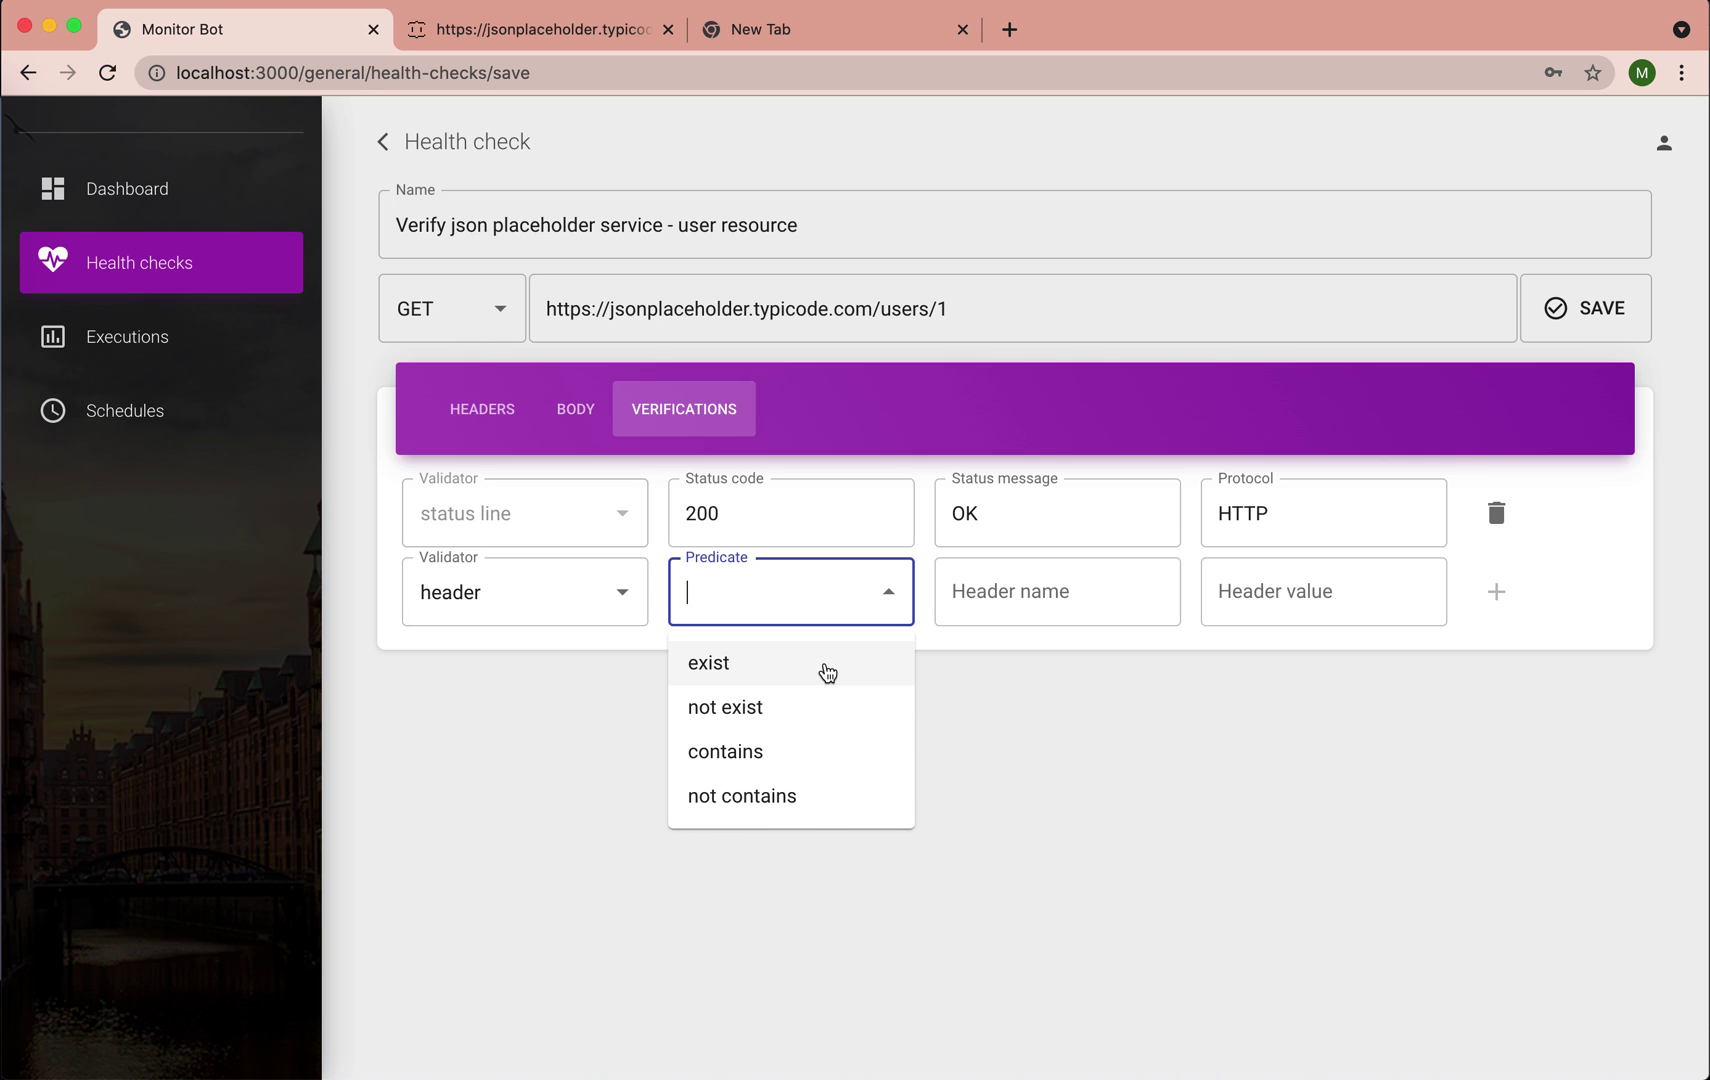
pyautogui.click(827, 668)
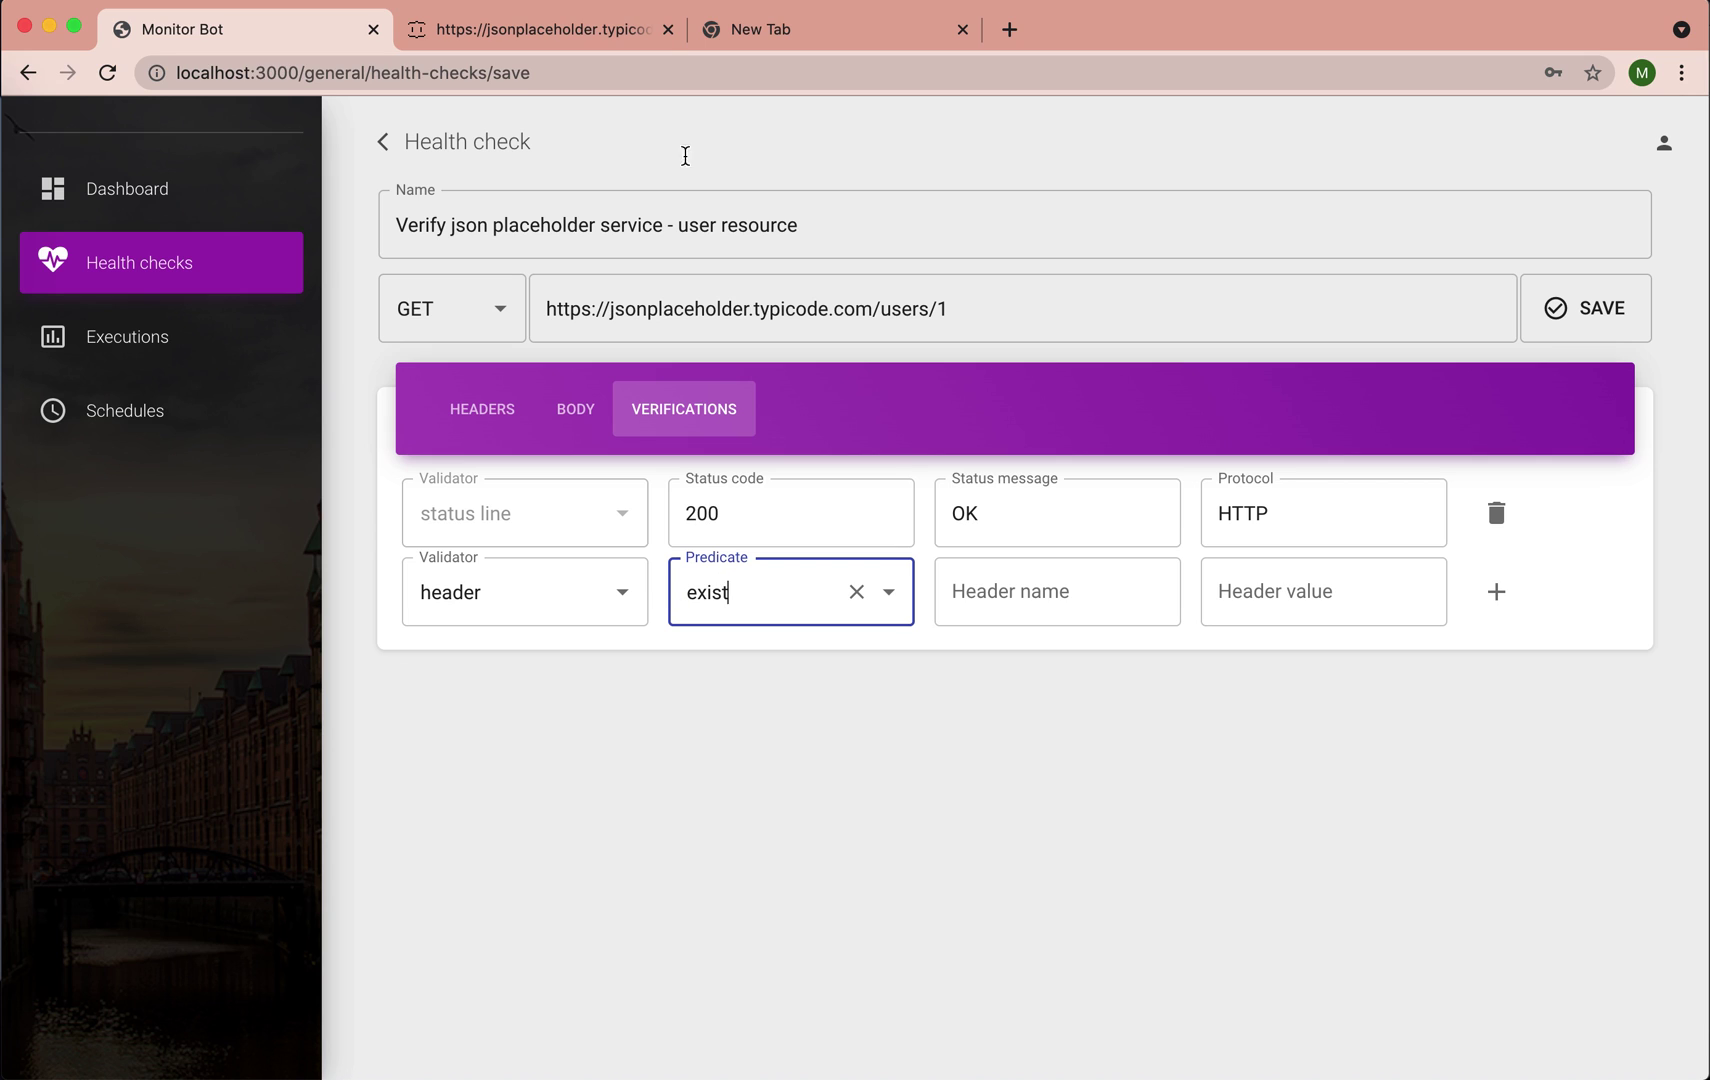
# Step: Copy pragma and no-cache from the other page into header name and value, and add it
pyautogui.click(708, 40)
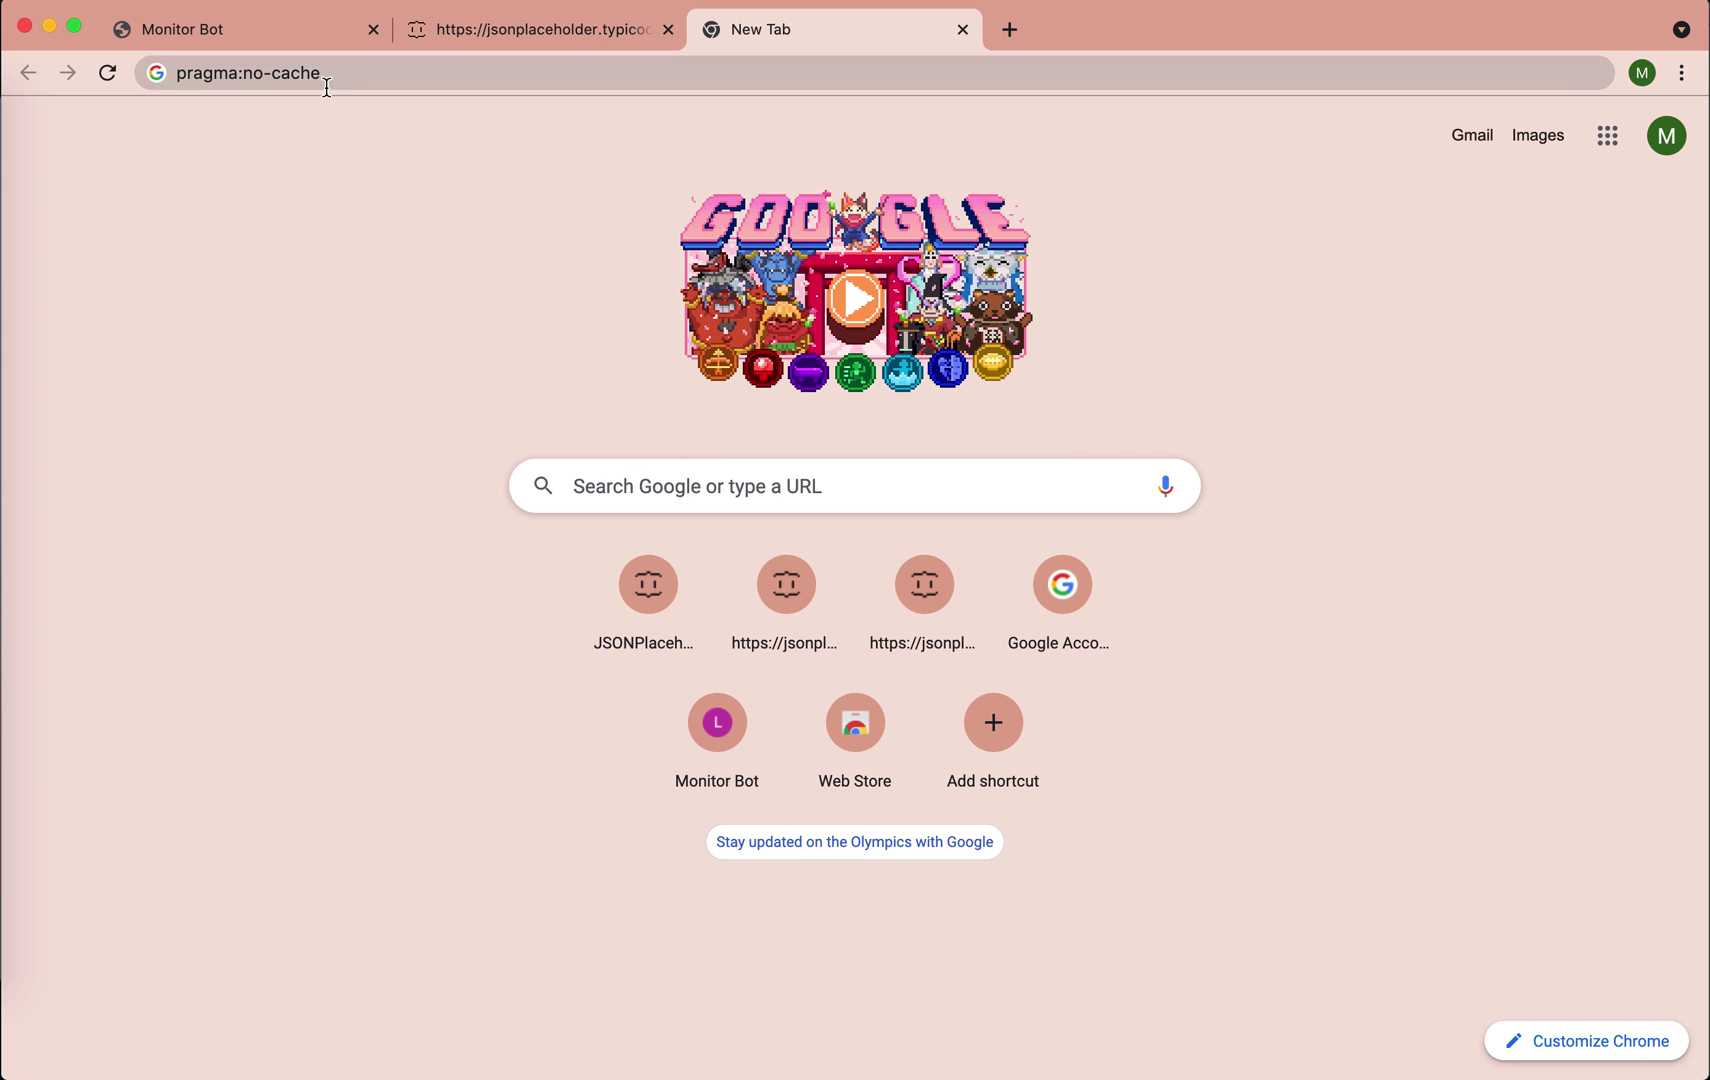
pyautogui.doubleClick(240, 73)
pyautogui.hotkey('ctrl', 'c')
pyautogui.click(267, 28)
pyautogui.click(1061, 588)
pyautogui.hotkey('ctrl', 'v')
pyautogui.click(794, 45)
pyautogui.moveTo(242, 73); pyautogui.dragTo(345, 74)
pyautogui.hotkey('ctrl', 'c')
pyautogui.click(305, 44)
pyautogui.click(1366, 580)
pyautogui.hotkey('ctrl', 'v')
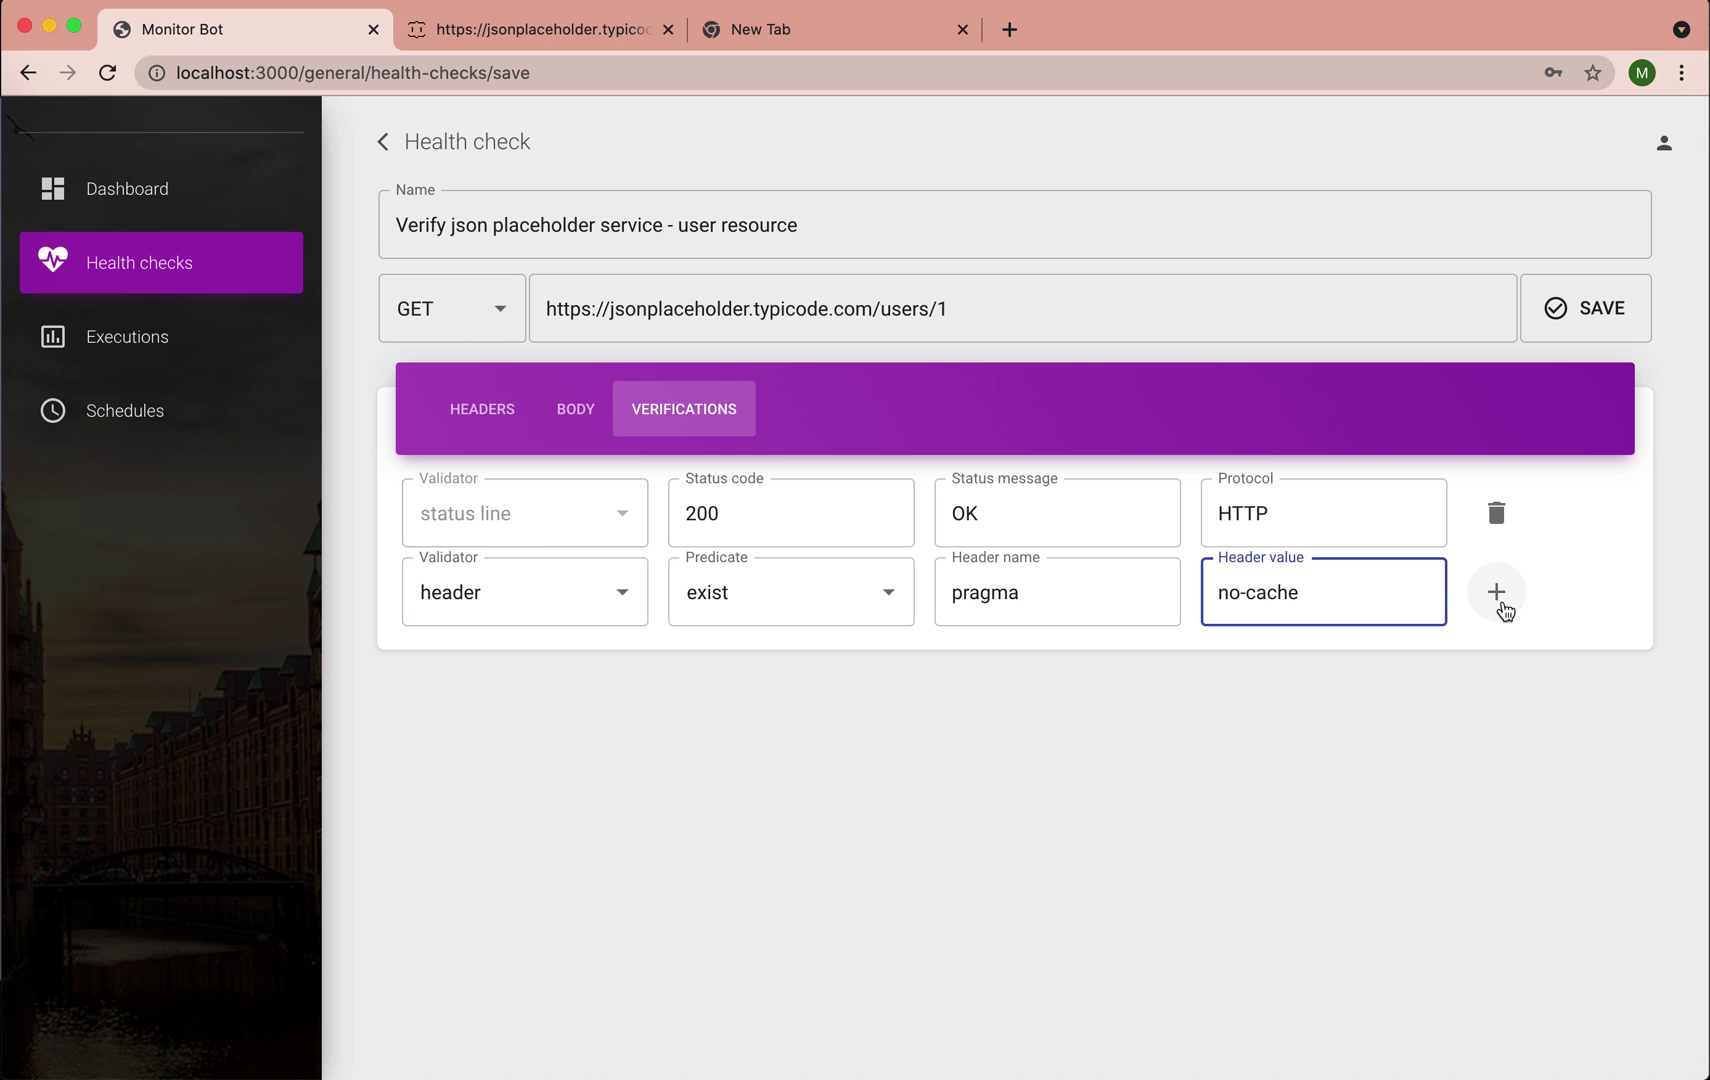
pyautogui.click(1505, 608)
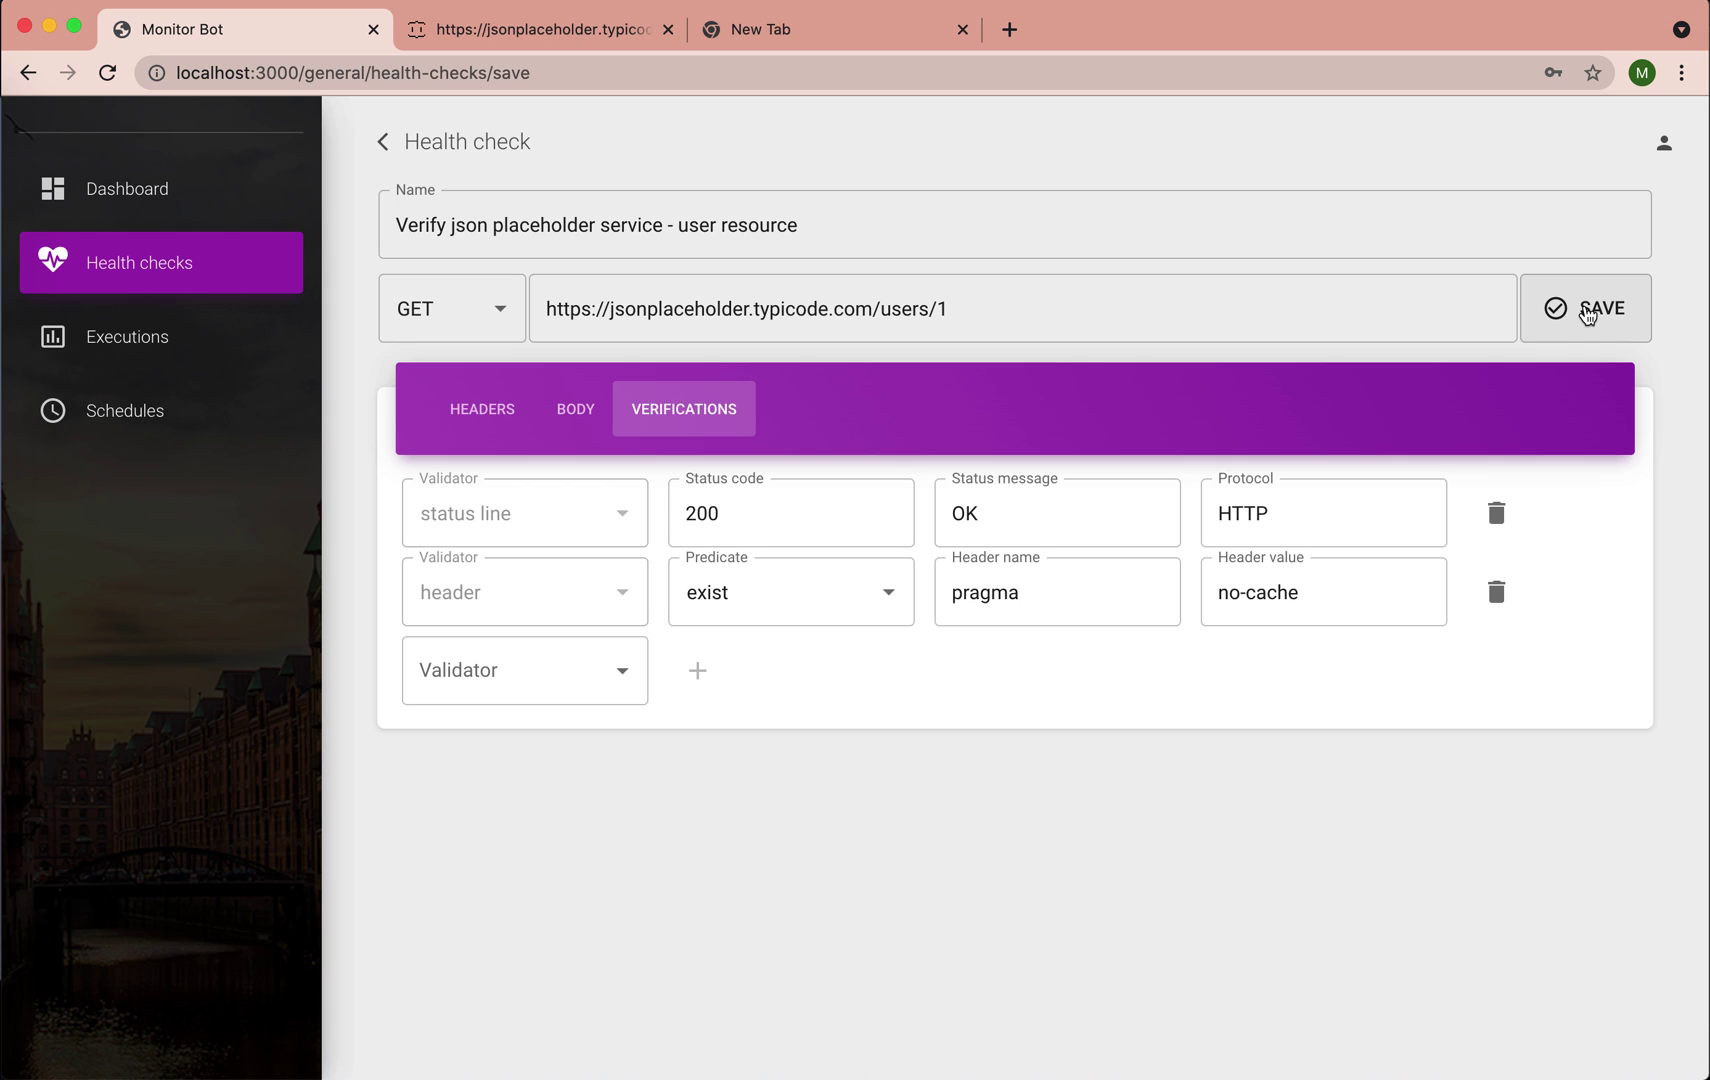
# Step: Save the user resource check, review its run location San Francisco, US, and cancel the manual run
pyautogui.click(1588, 312)
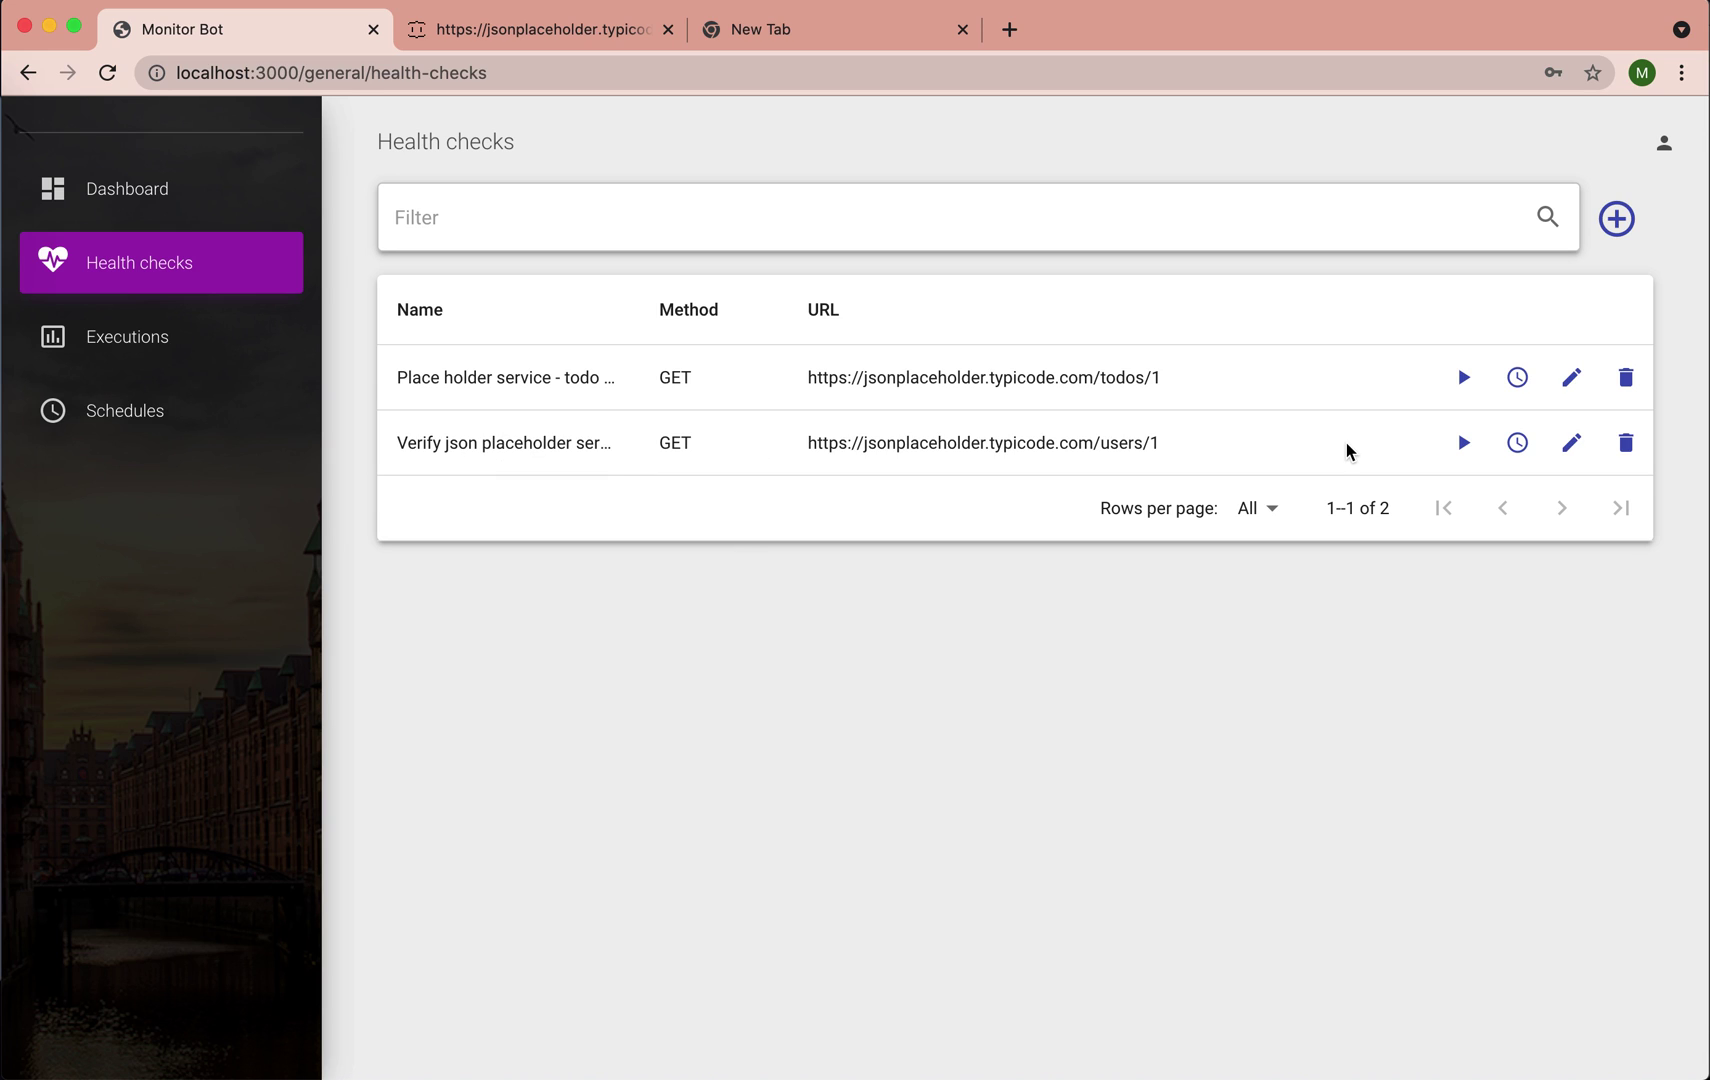
pyautogui.click(1464, 446)
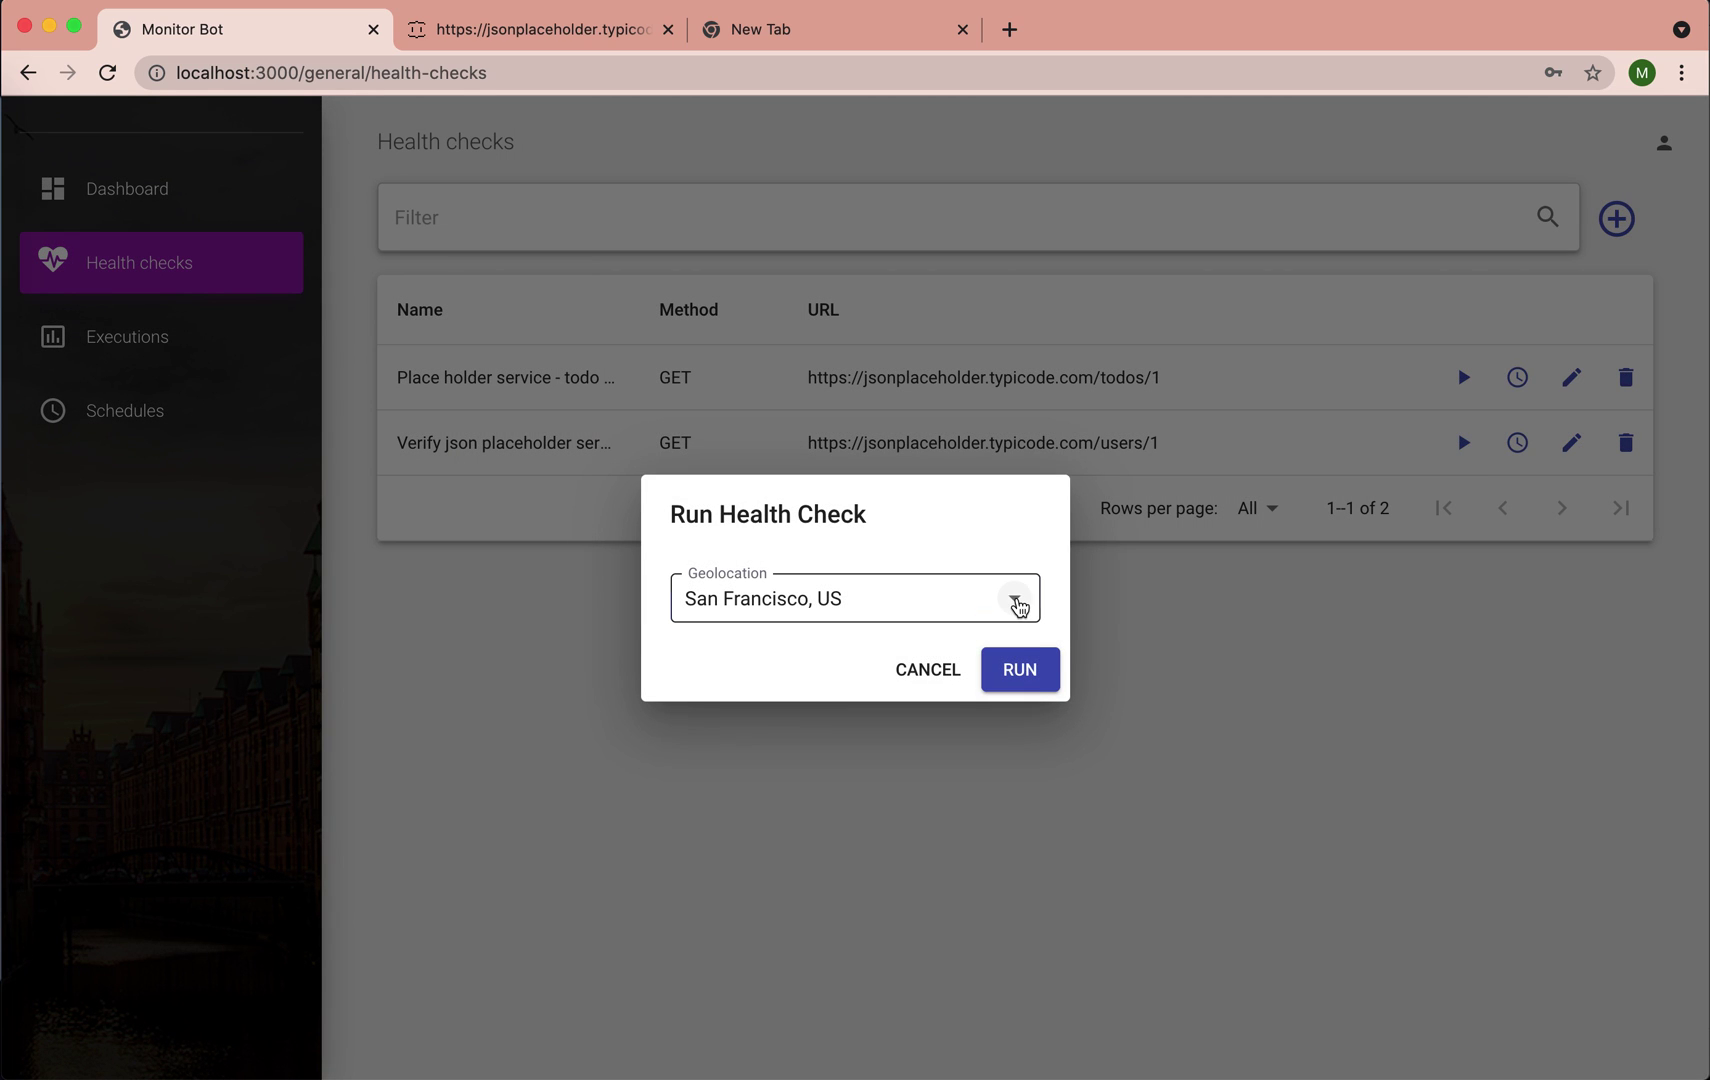
pyautogui.click(1012, 600)
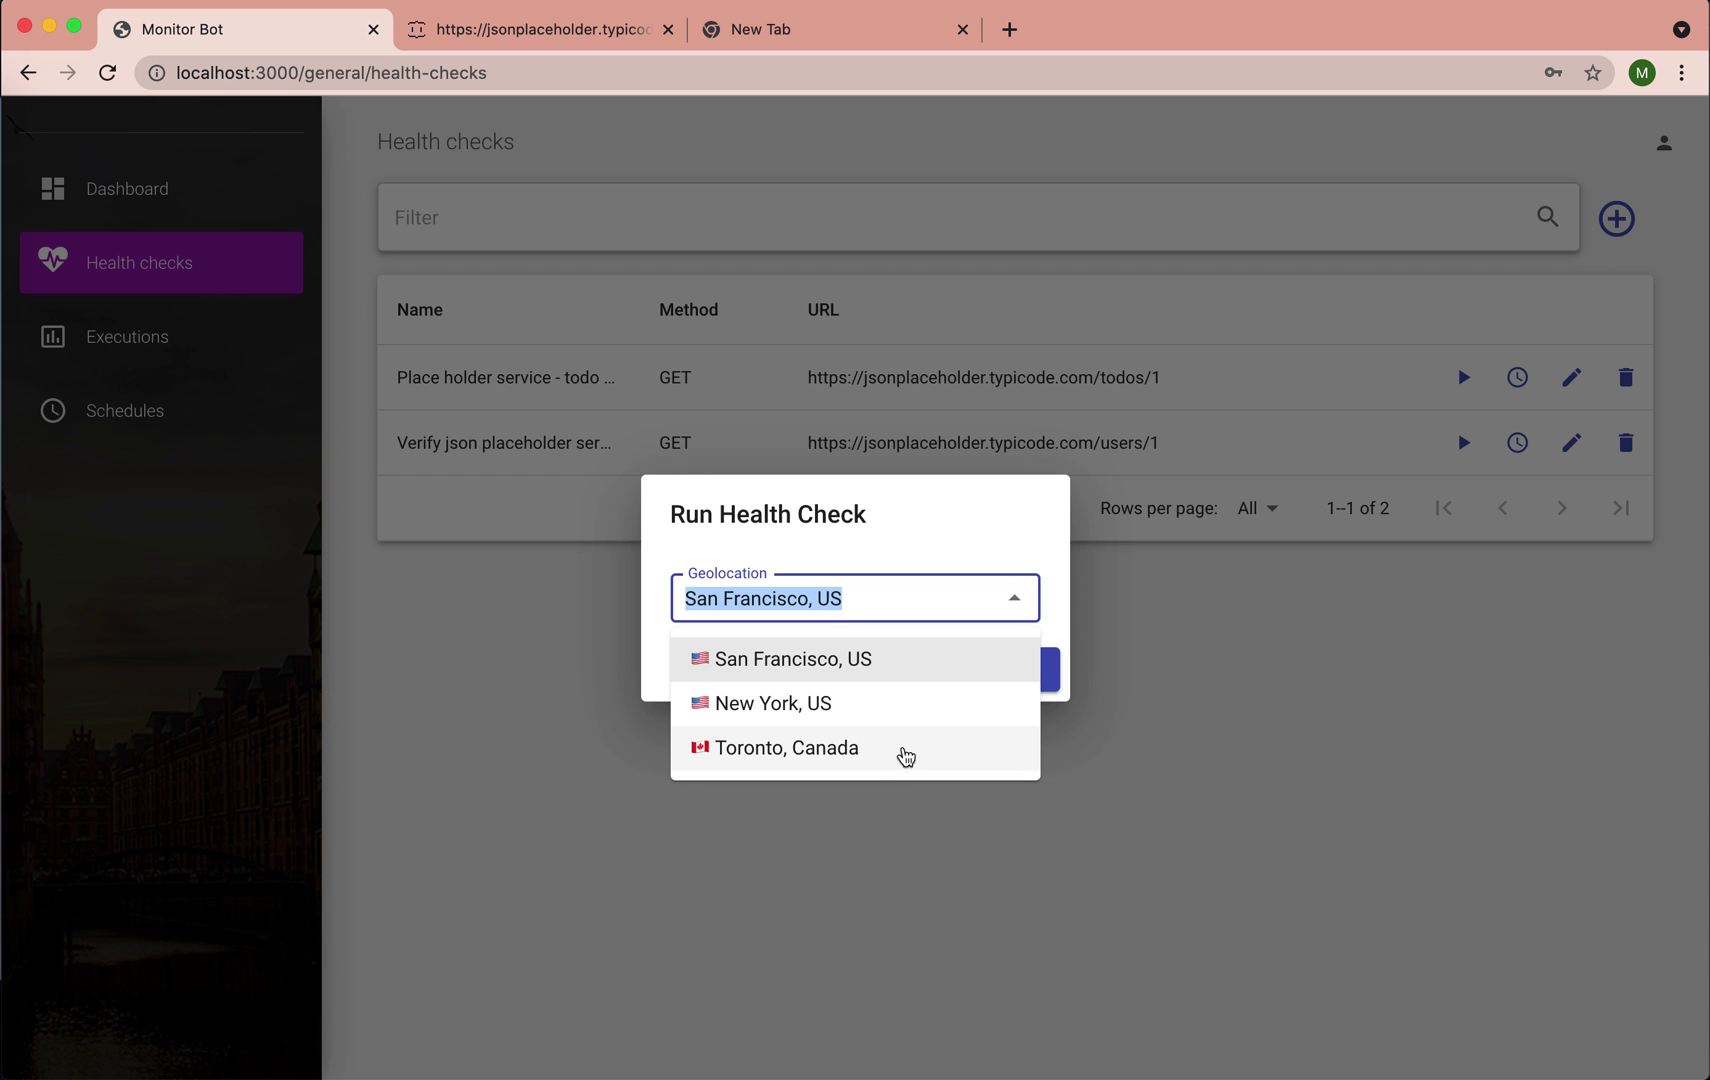
pyautogui.click(916, 548)
pyautogui.click(921, 679)
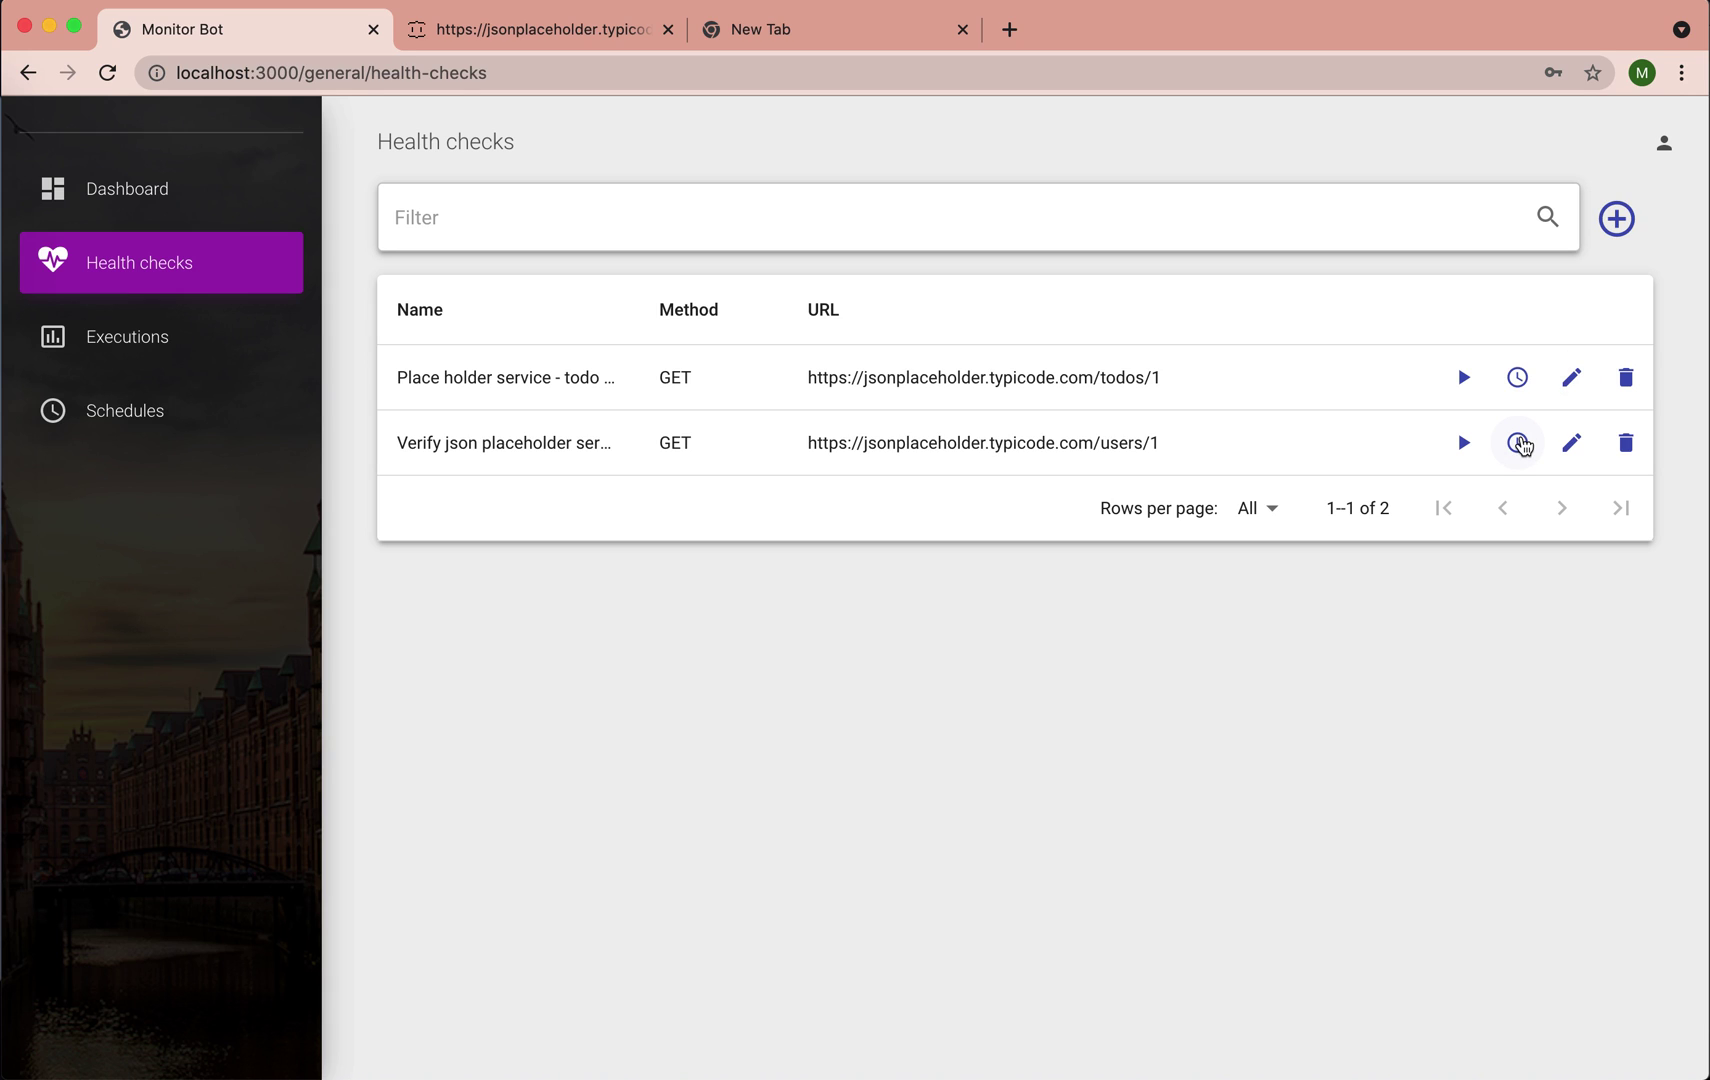
pyautogui.click(1518, 443)
# Step: Name the schedule 'user resource - 5m', set Minute Timer every 5 minutes, and save it
pyautogui.click(611, 248)
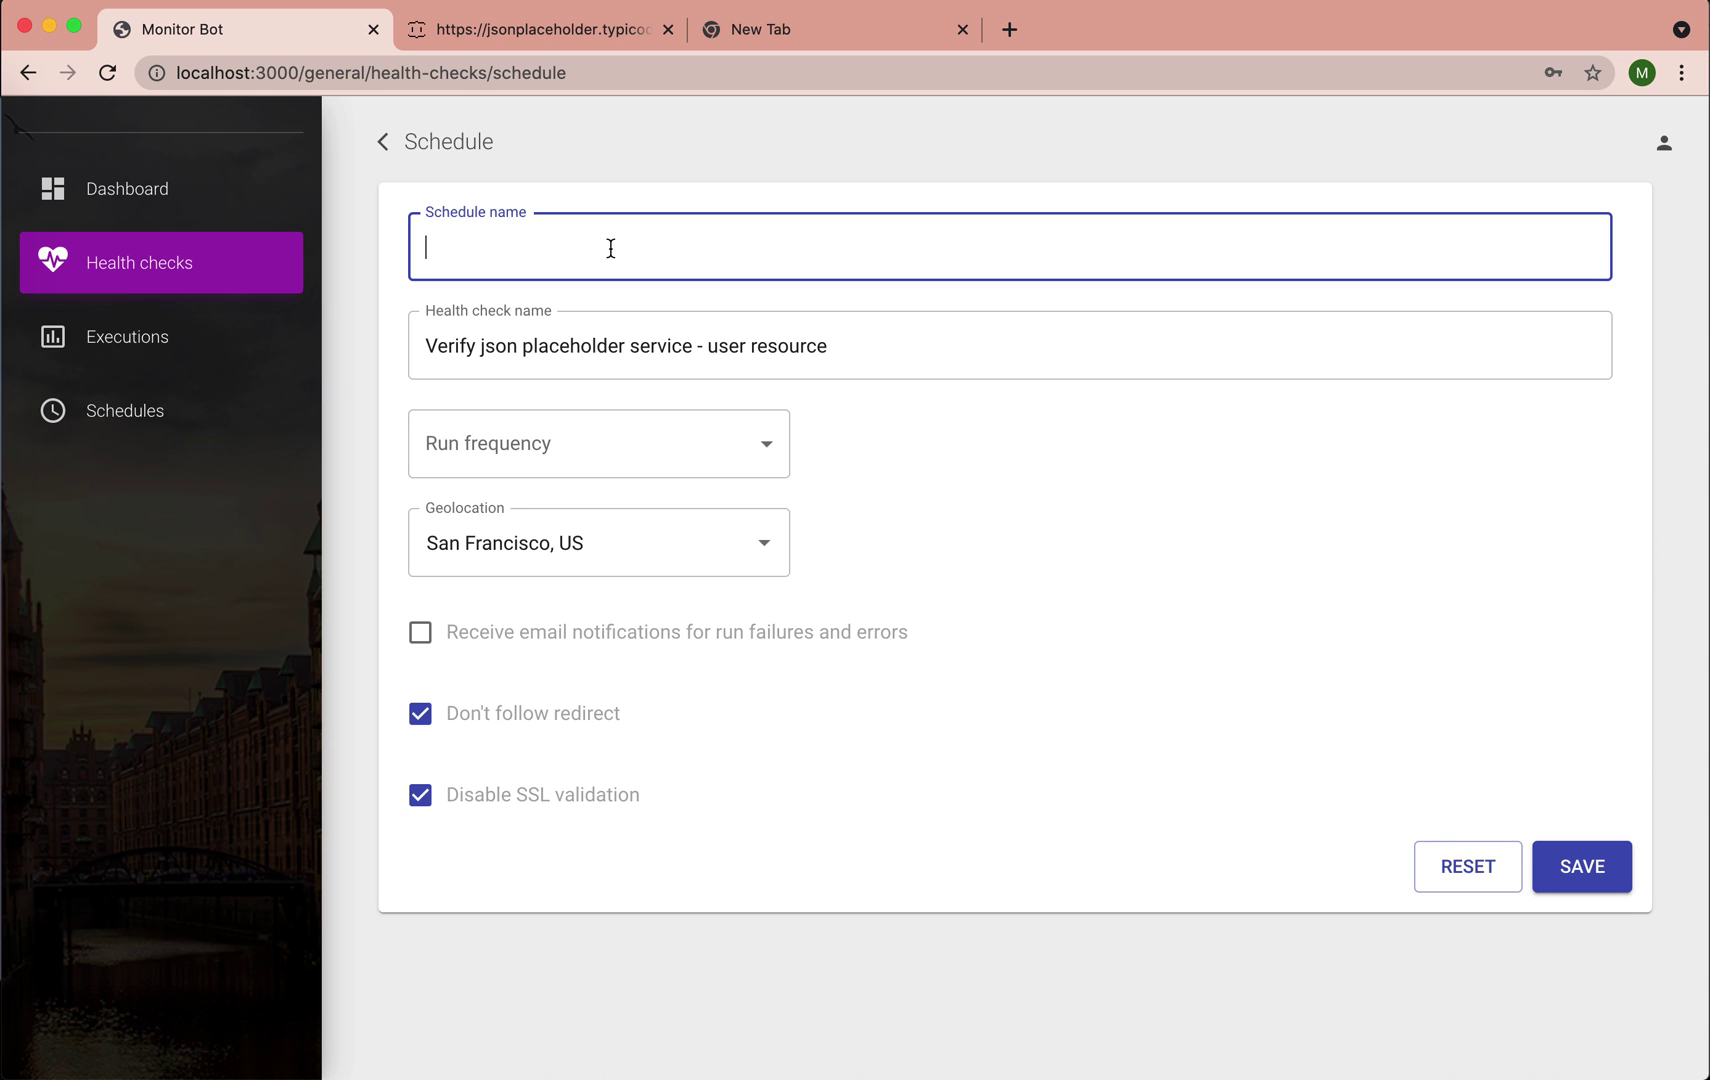
pyautogui.write('user resource -')
pyautogui.write('5m')
pyautogui.click(962, 455)
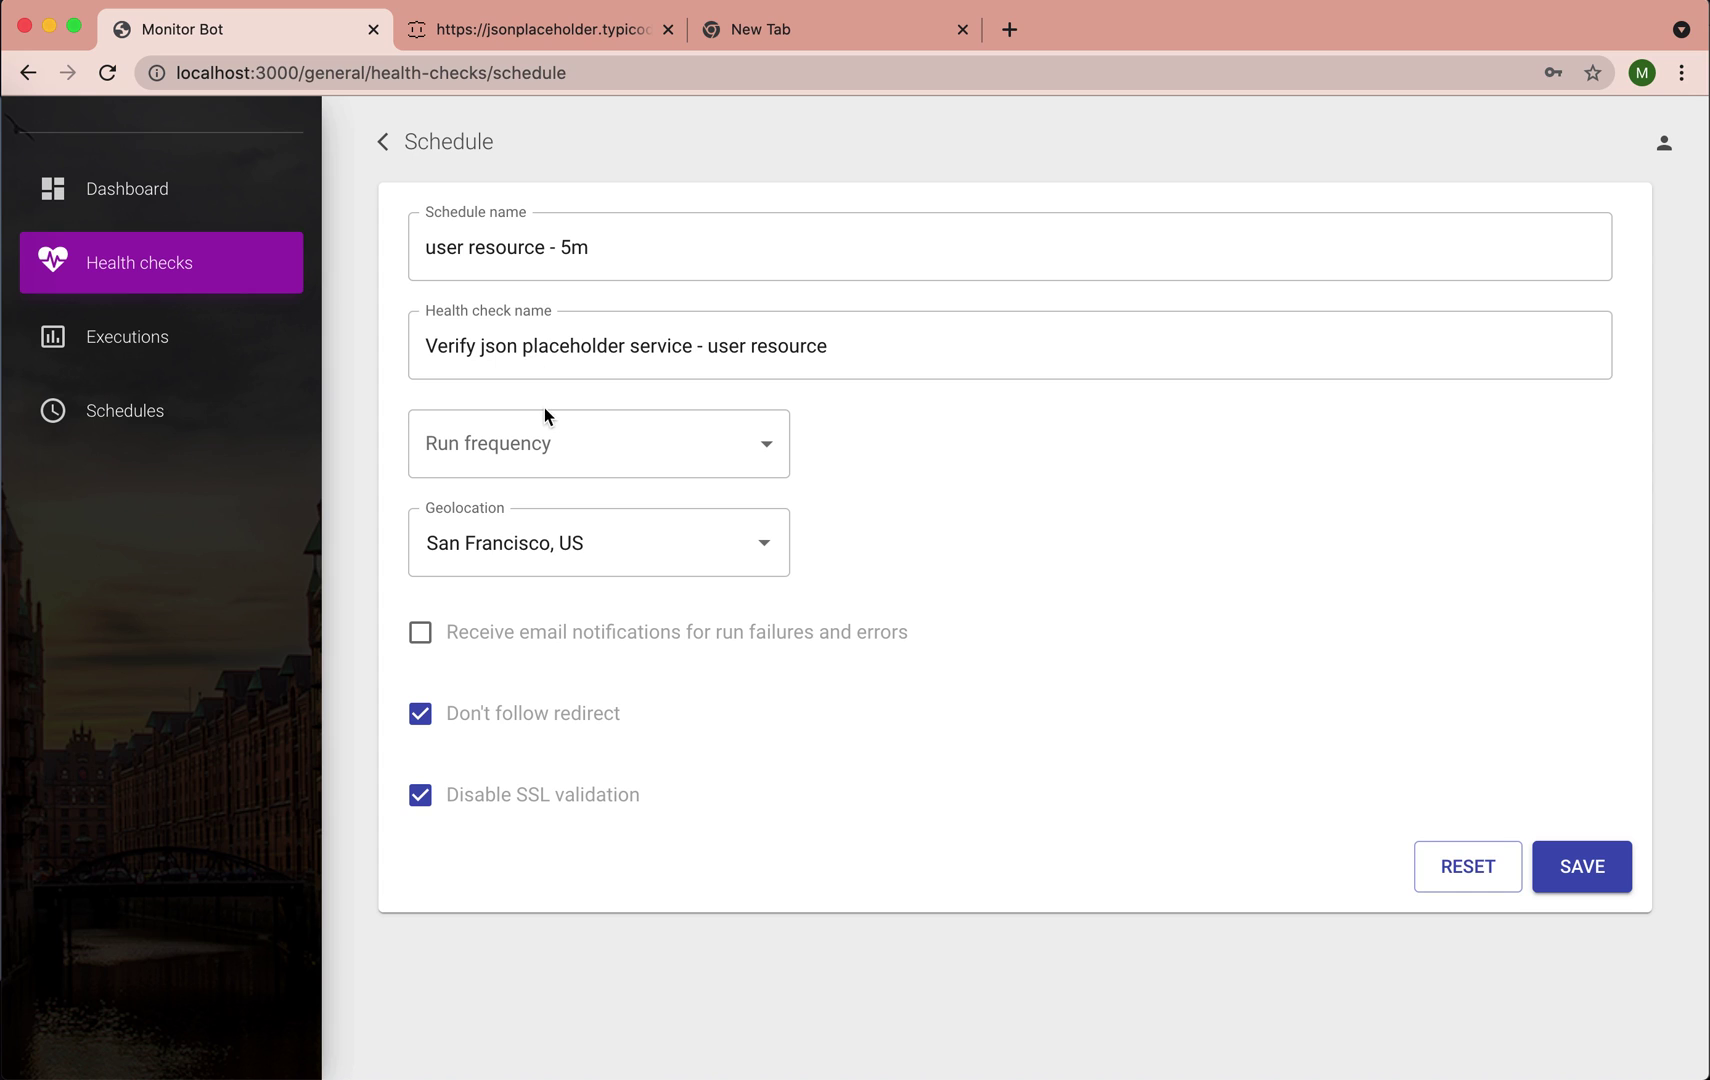
pyautogui.click(614, 457)
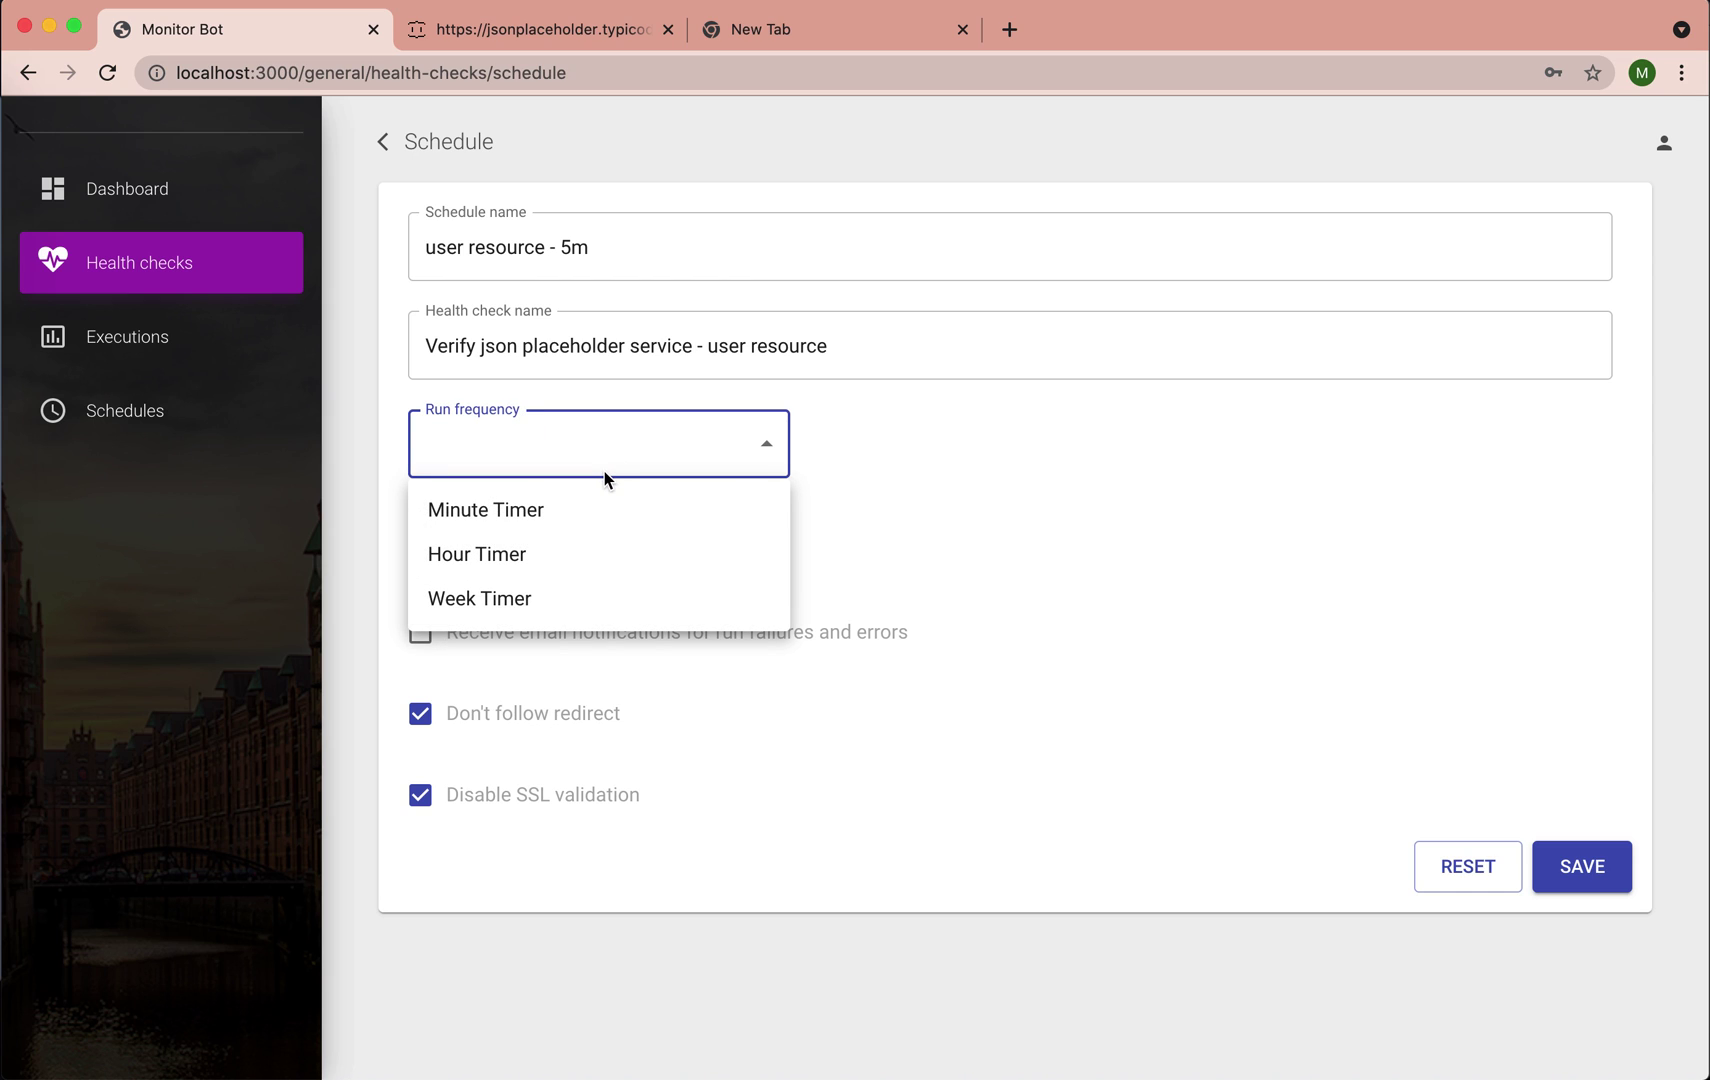
pyautogui.click(601, 522)
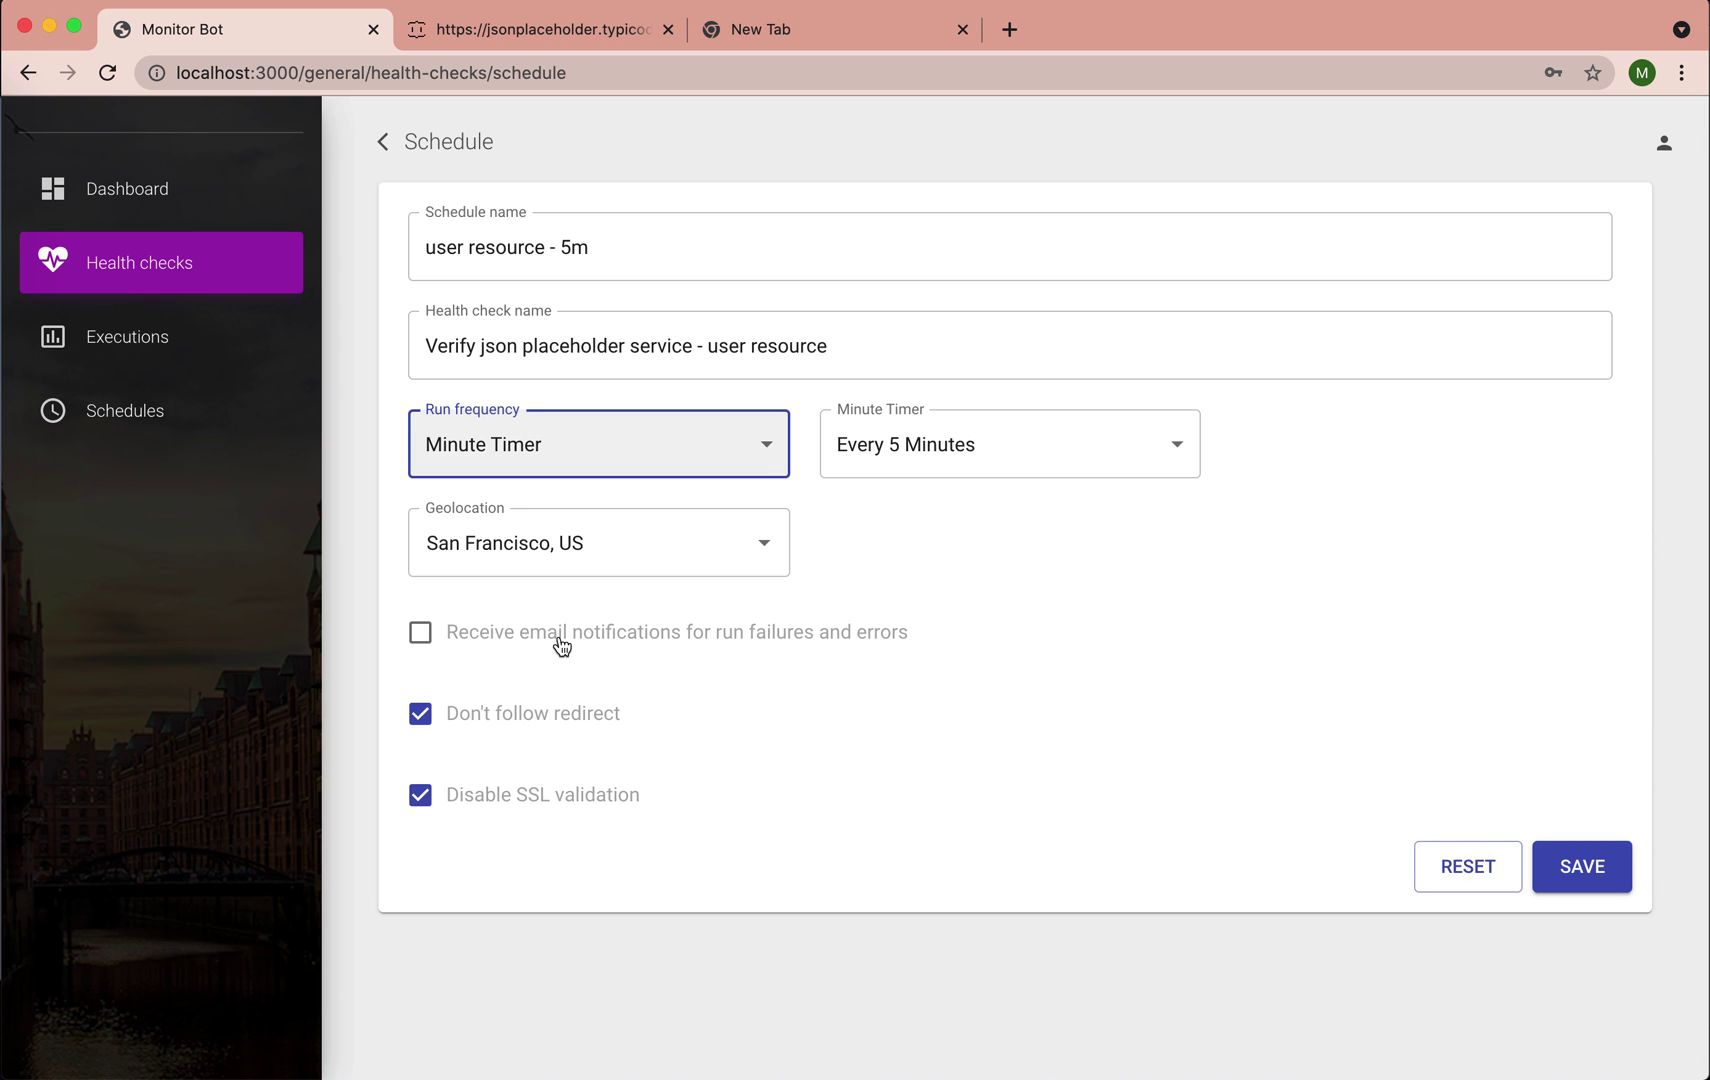
pyautogui.click(1602, 866)
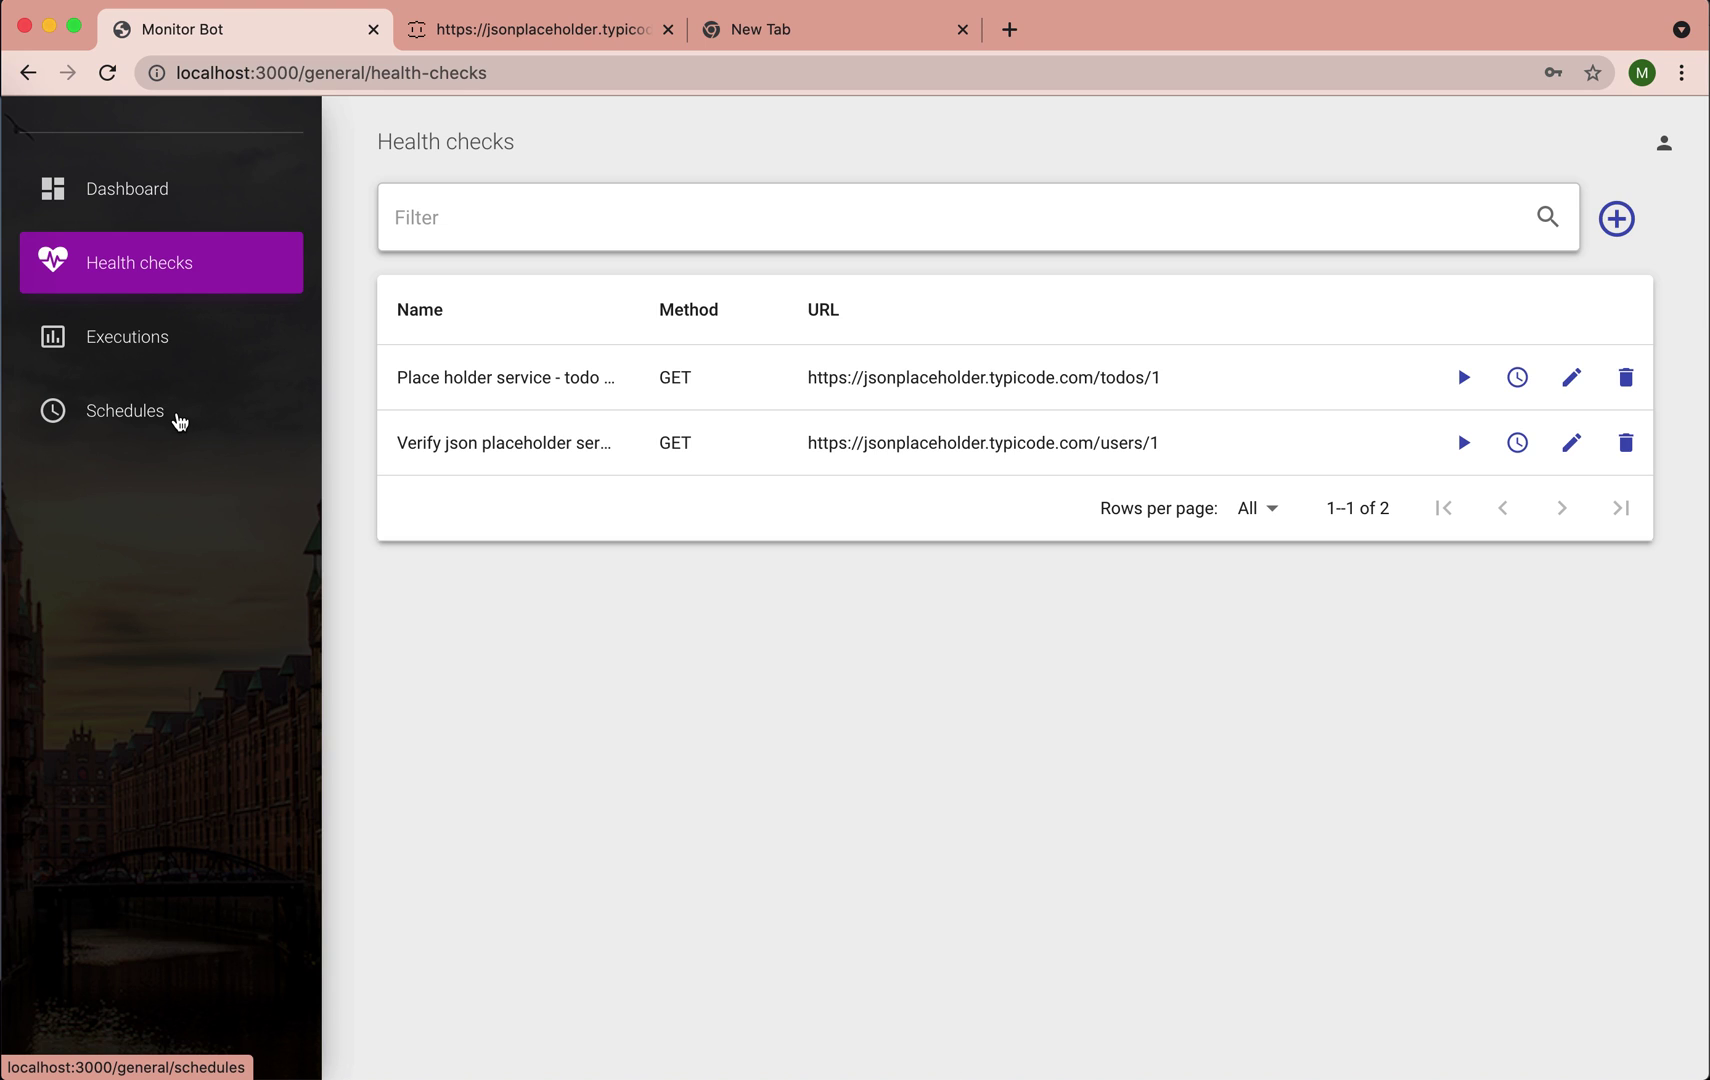
# Step: Open the metrics chart for the todo resource - 5m row in Schedules
pyautogui.click(178, 421)
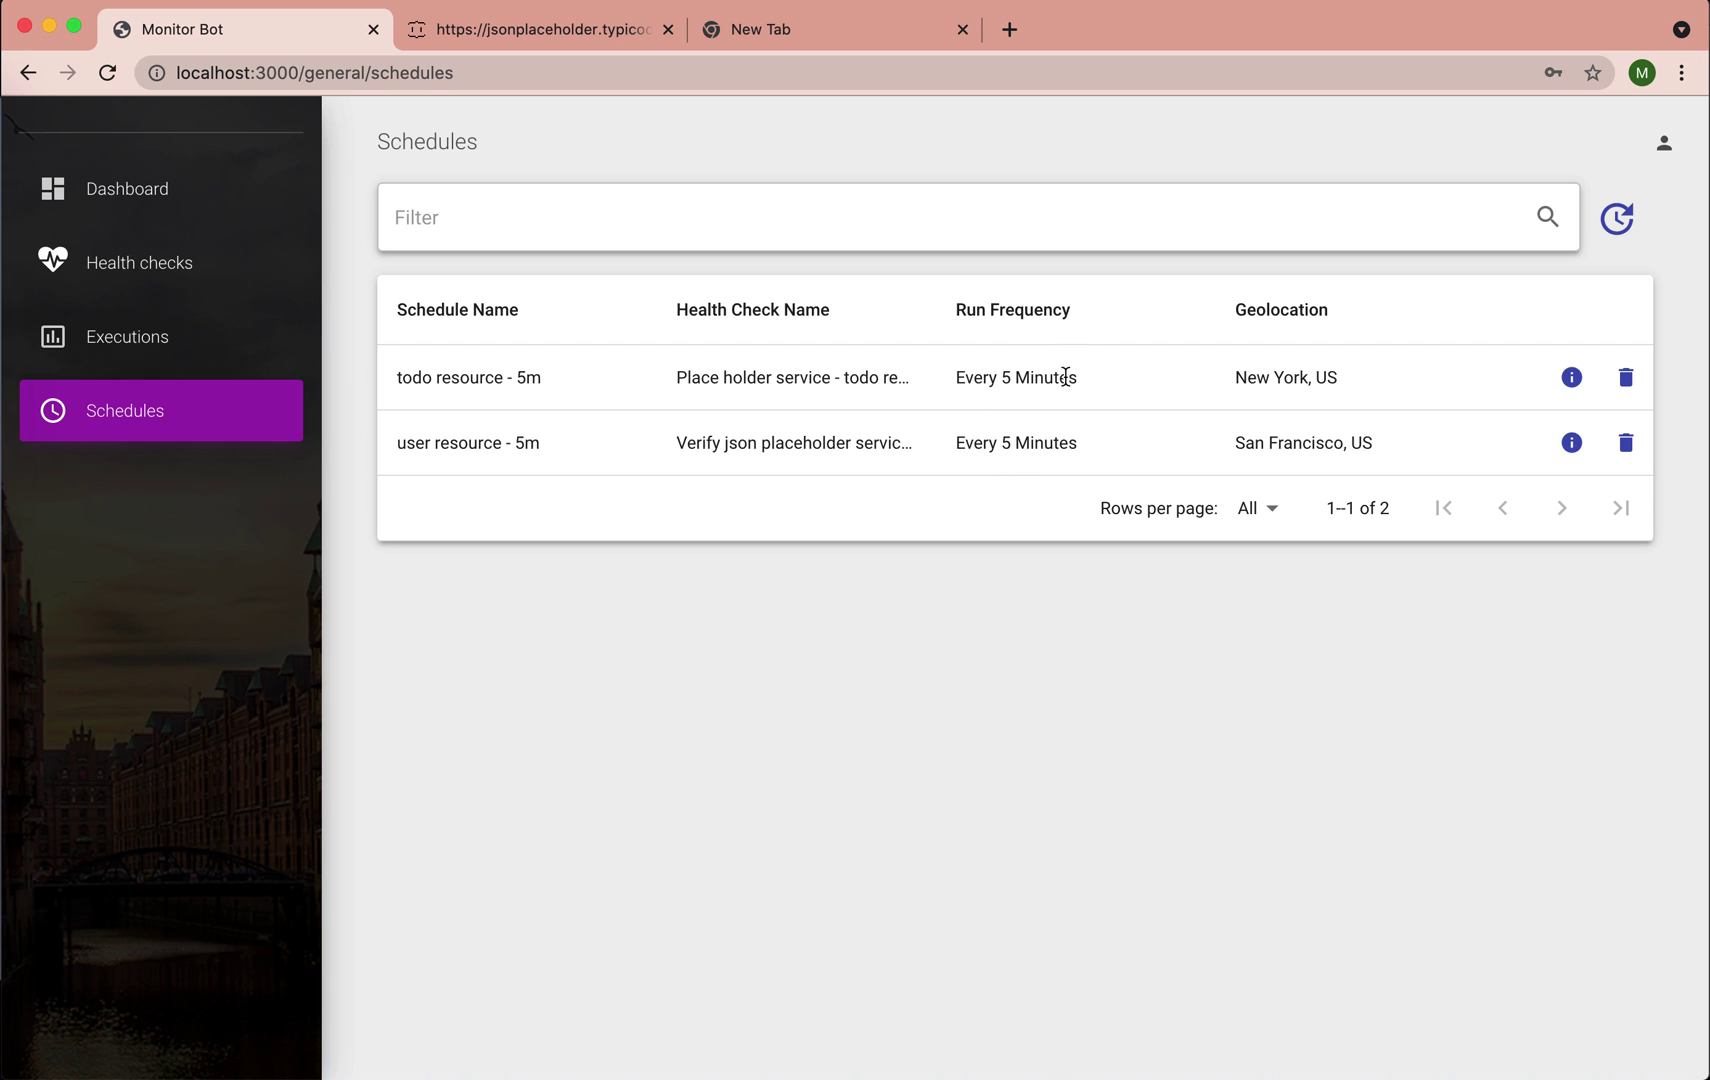
pyautogui.click(1573, 379)
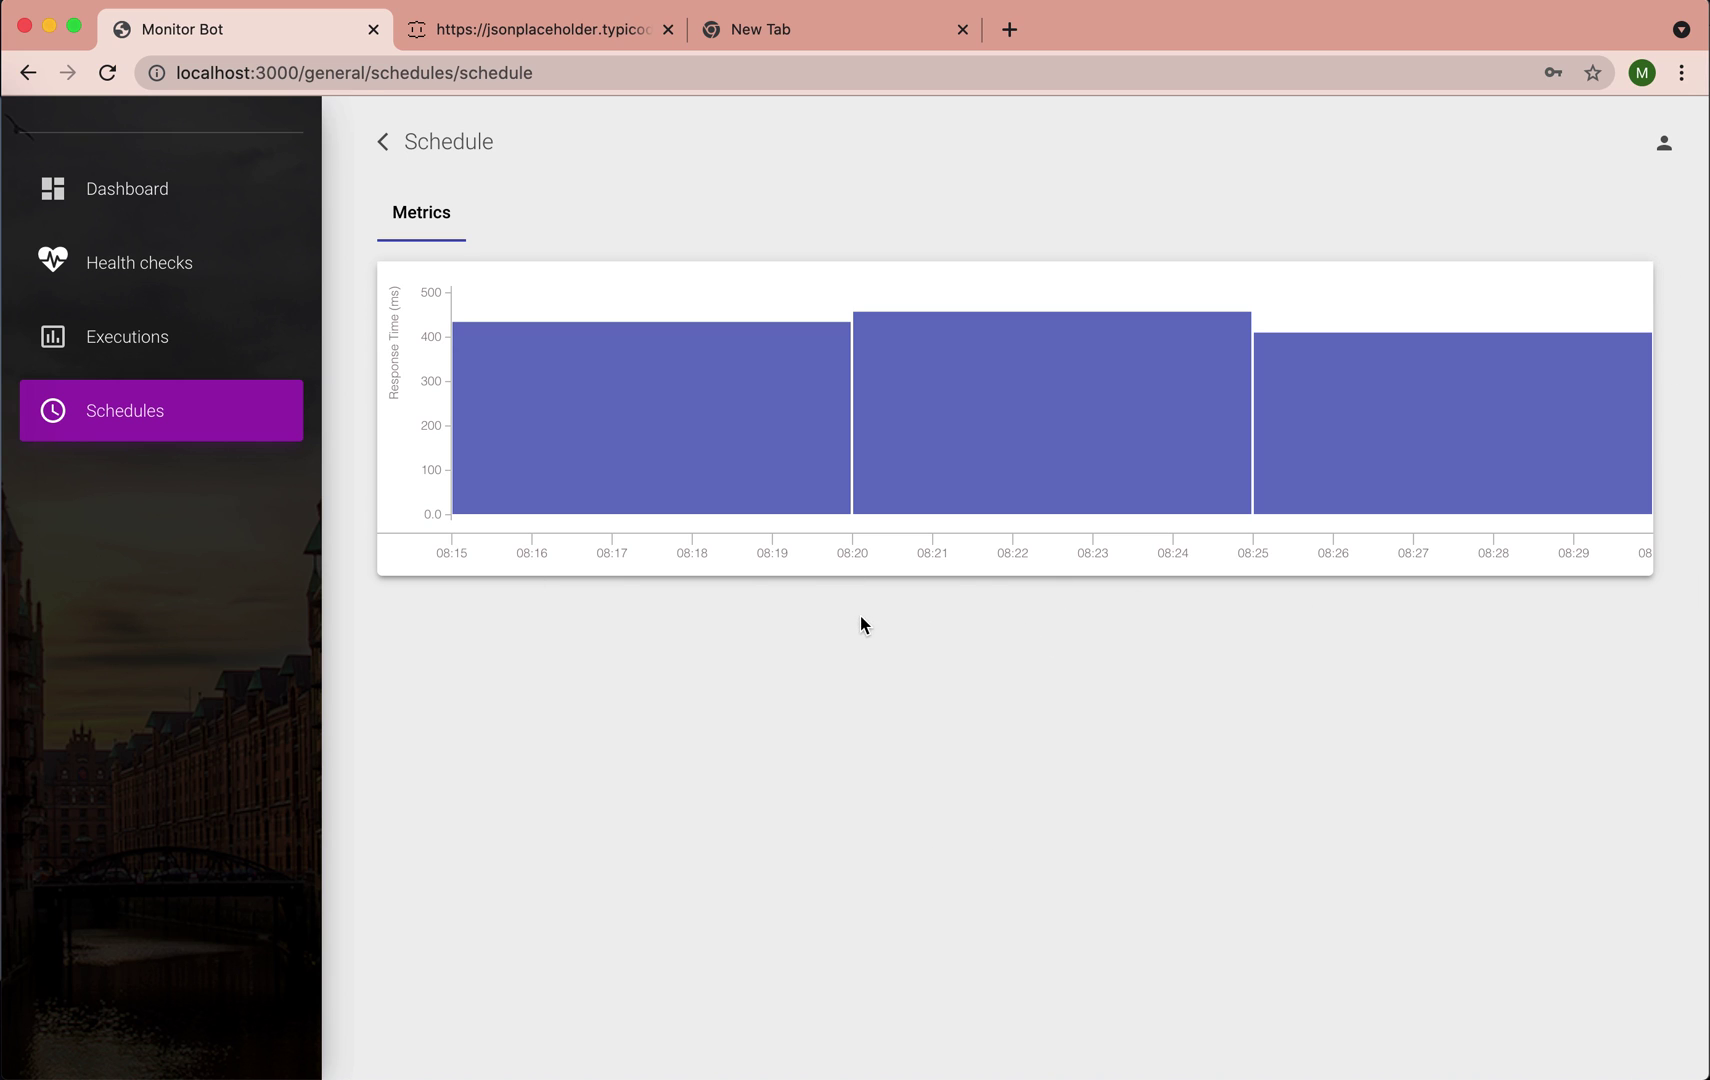
# Step: Read the 433, 456 and 409 ms bars on the chart, then go back to Schedules
pyautogui.moveTo(593, 431)
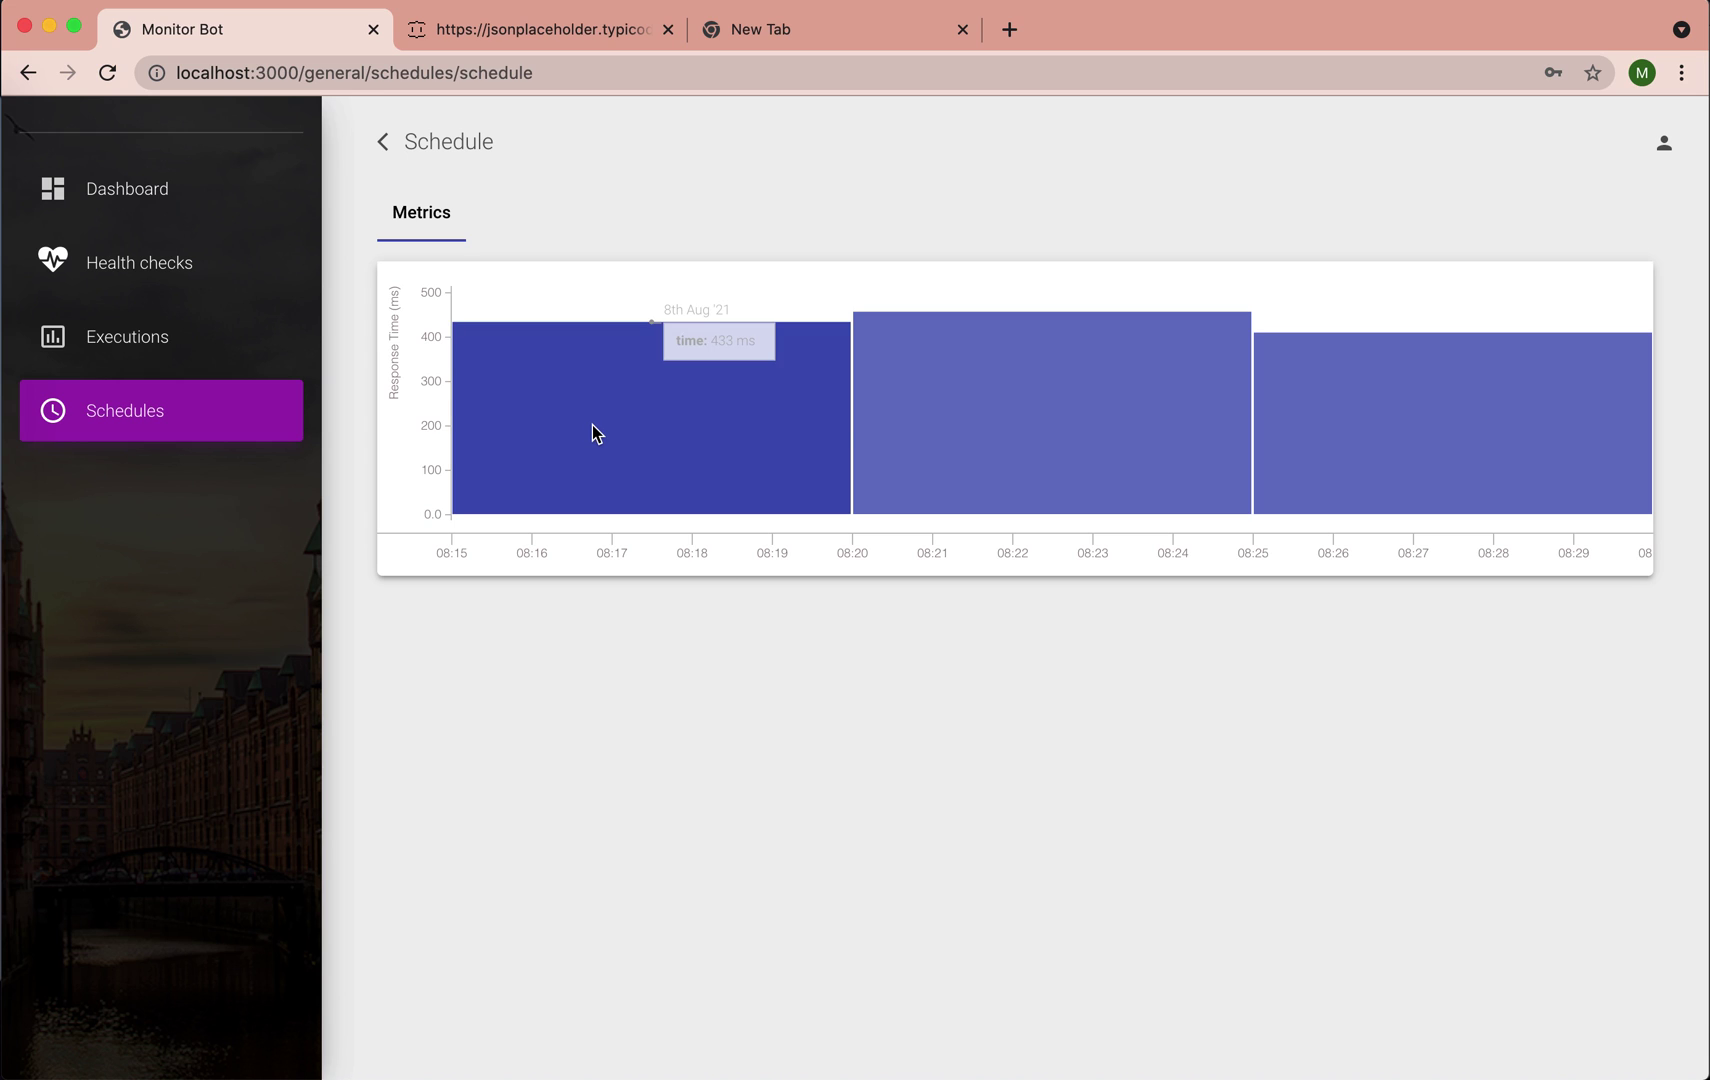
pyautogui.moveTo(920, 402)
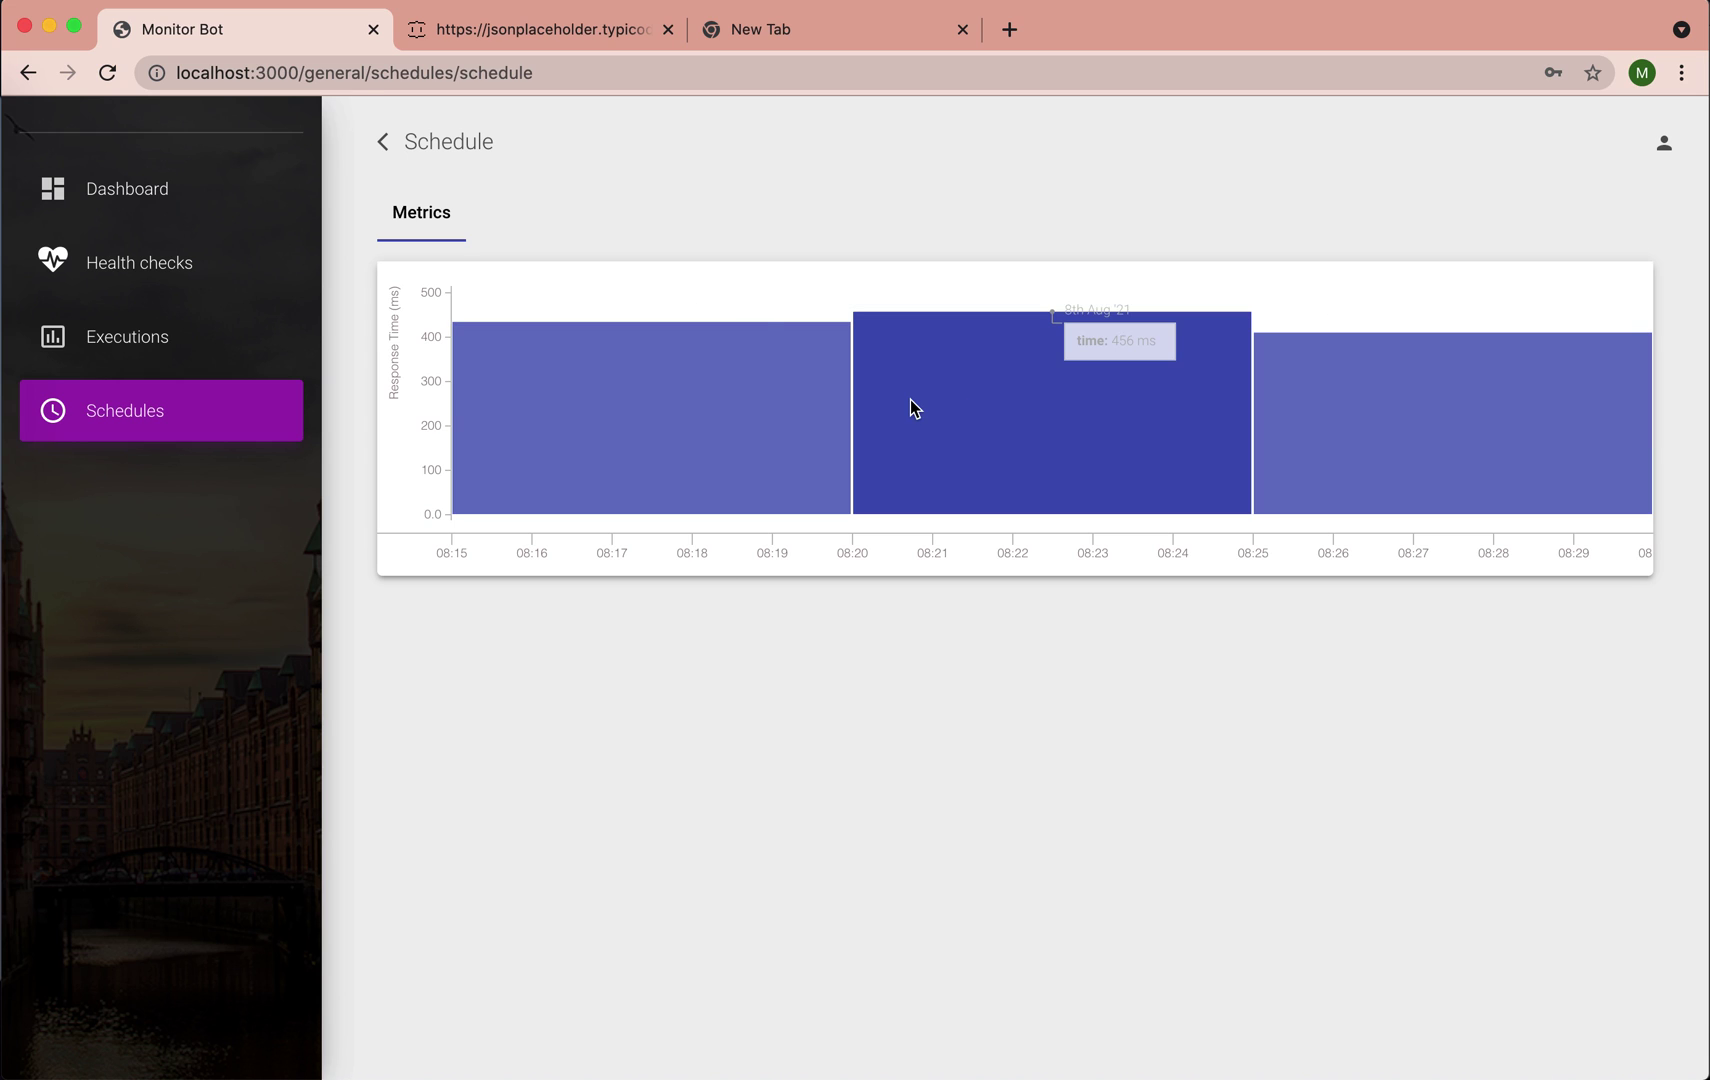
pyautogui.moveTo(655, 406)
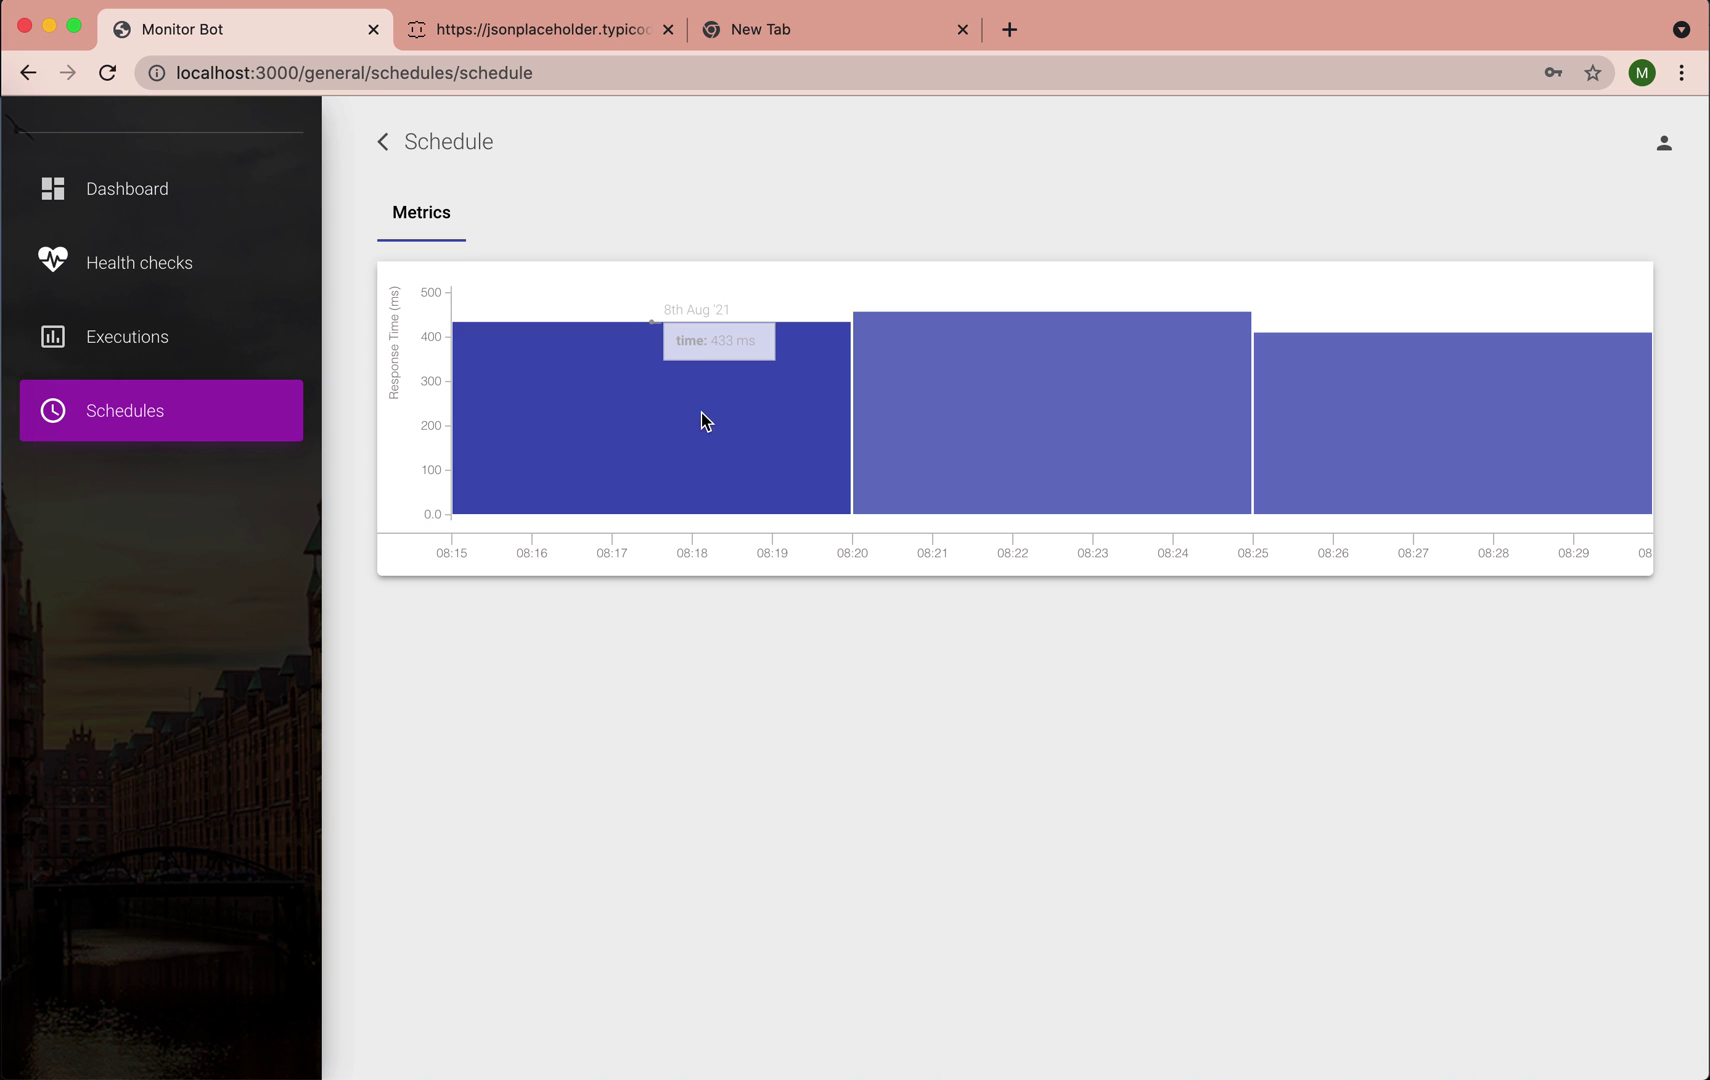
pyautogui.moveTo(1340, 403)
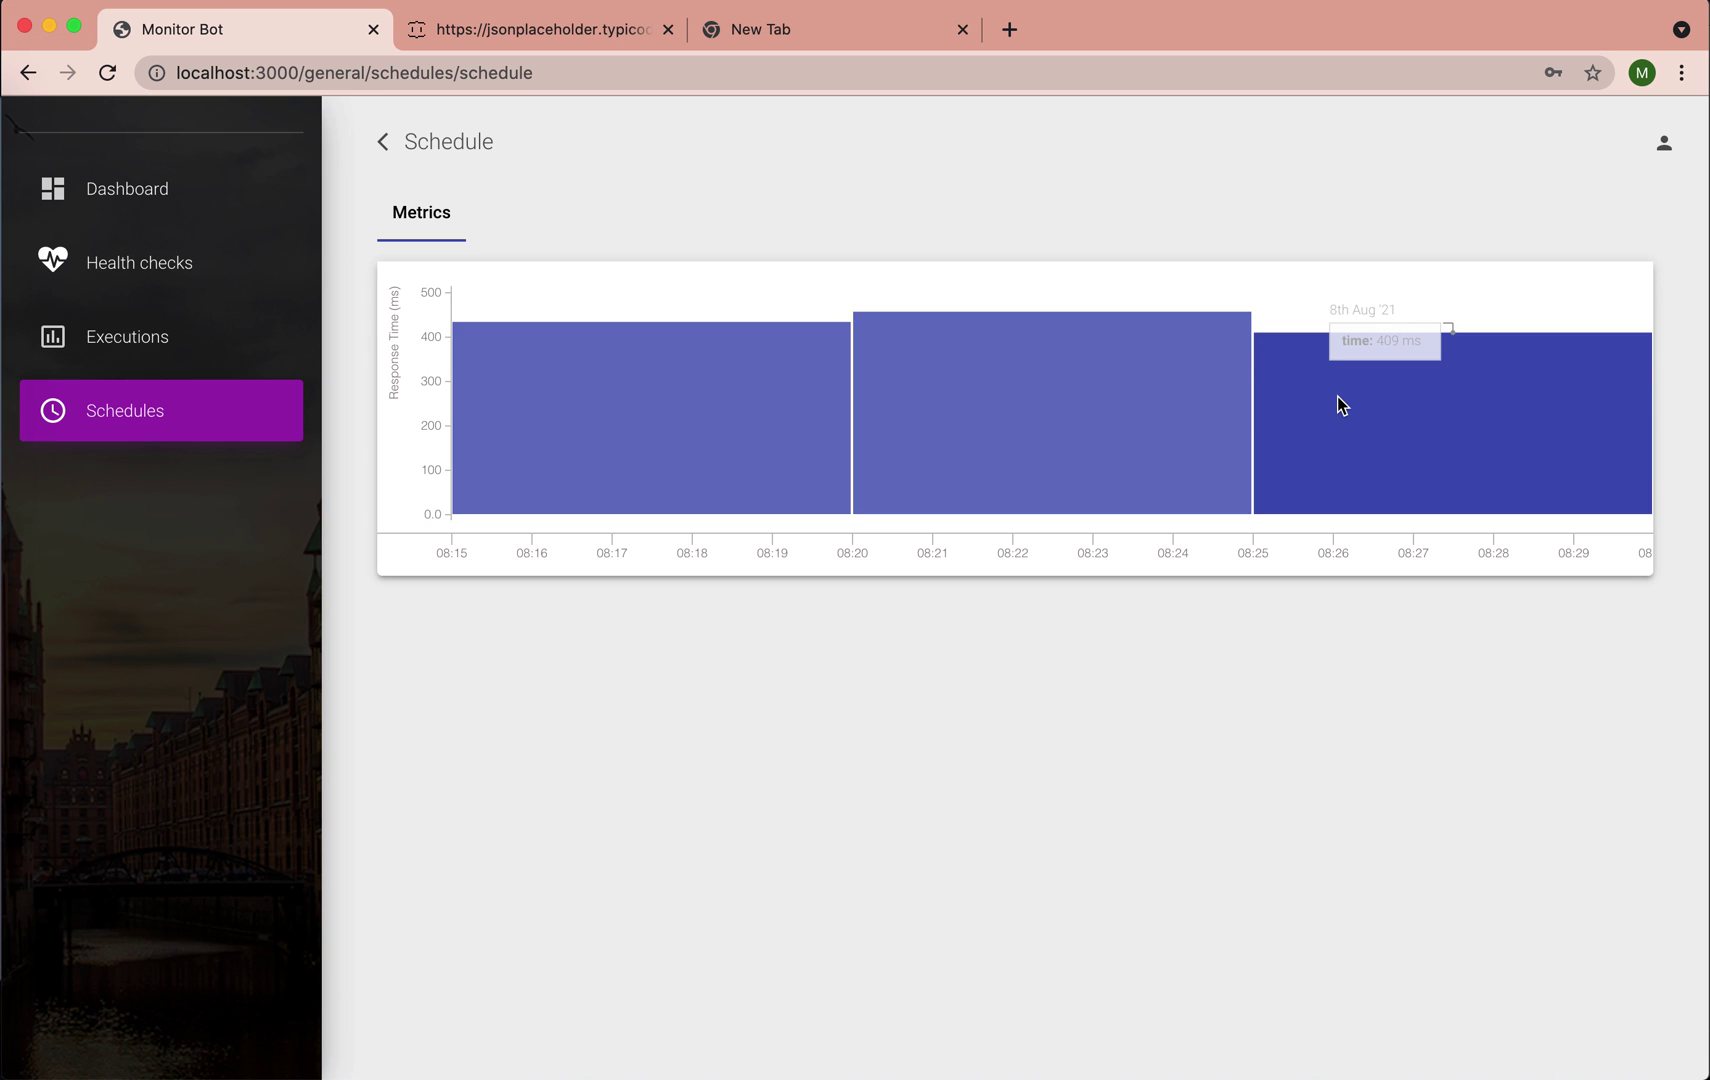
pyautogui.moveTo(1073, 425)
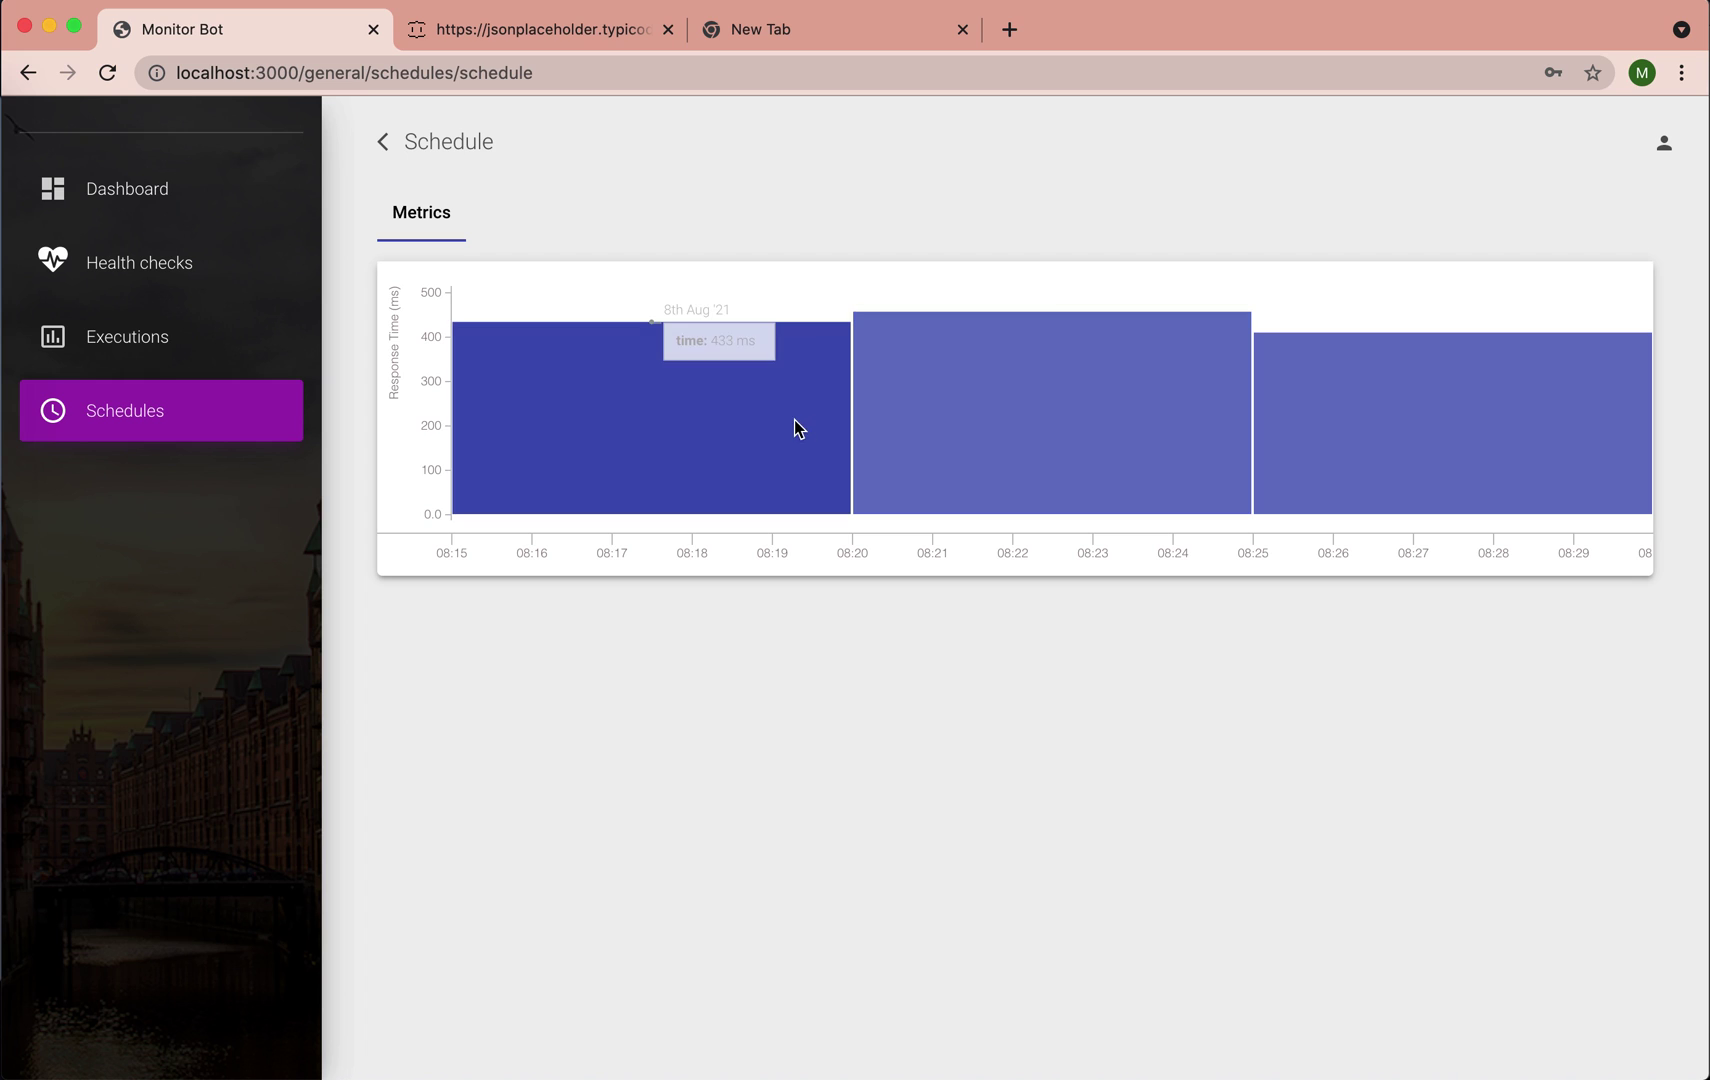
pyautogui.click(472, 146)
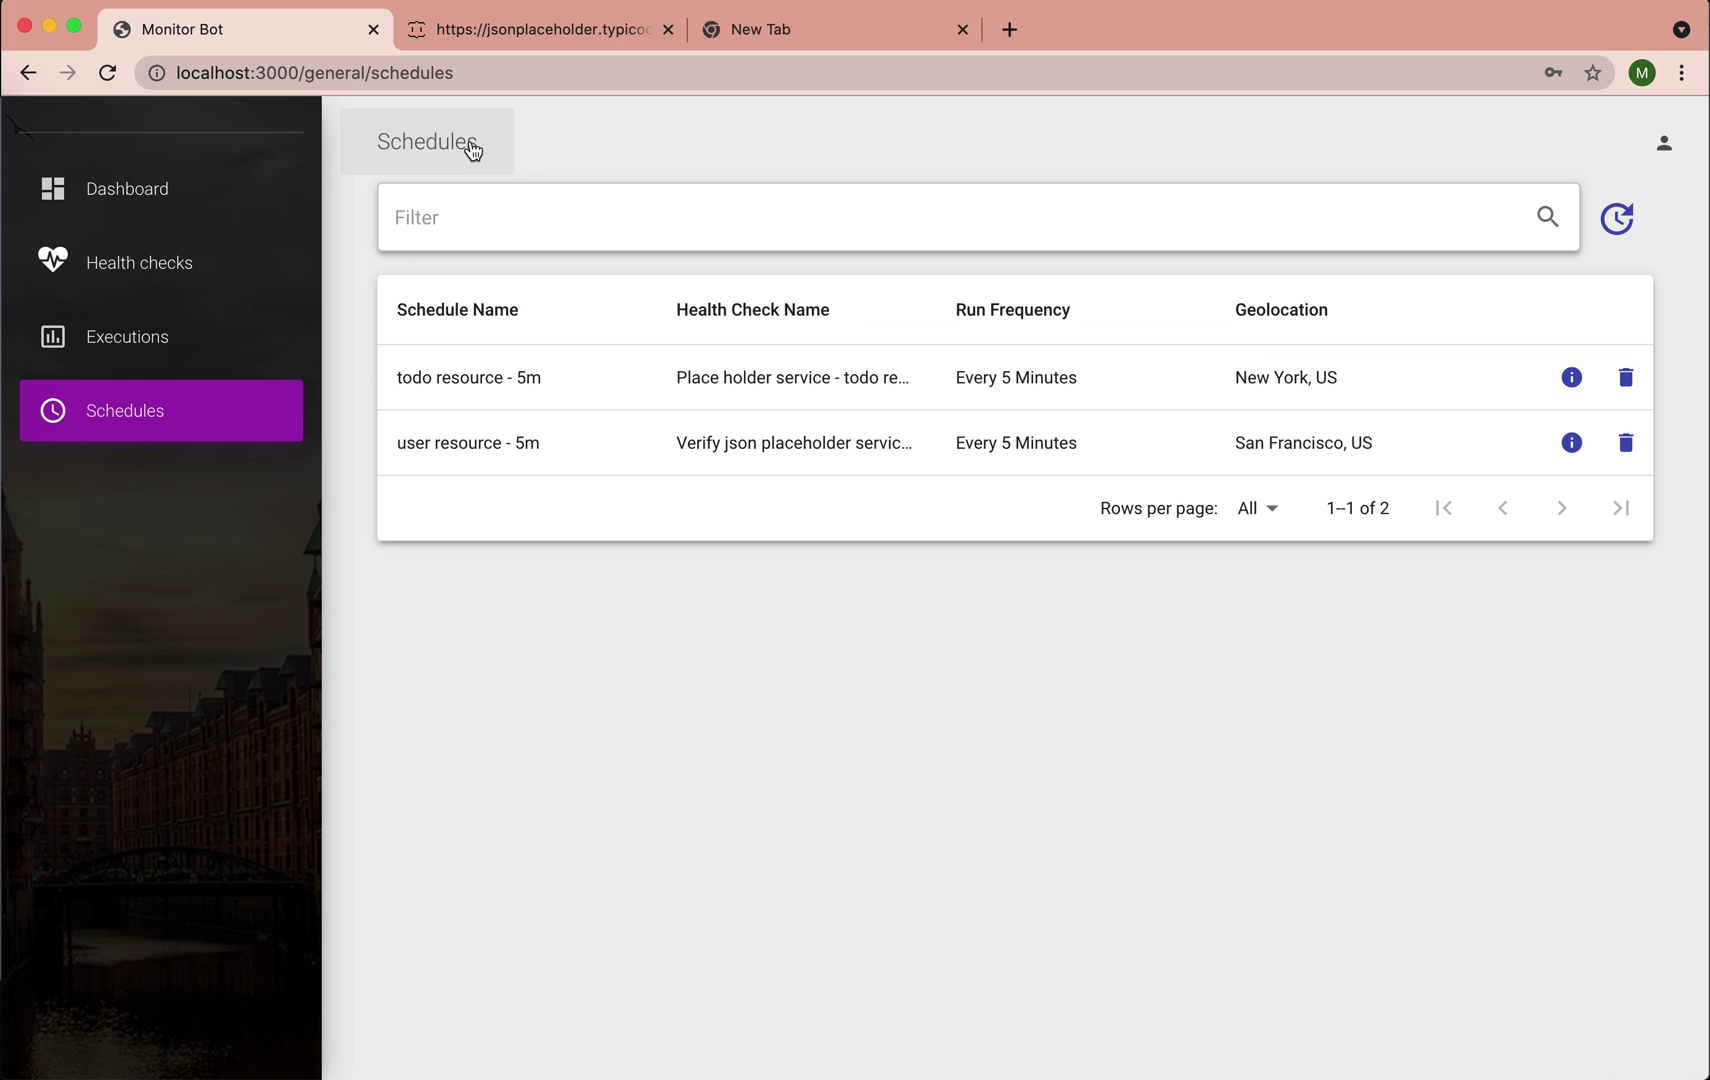
# Step: Open execution 3's logs and inspect its response headers and JSON response body
pyautogui.click(178, 344)
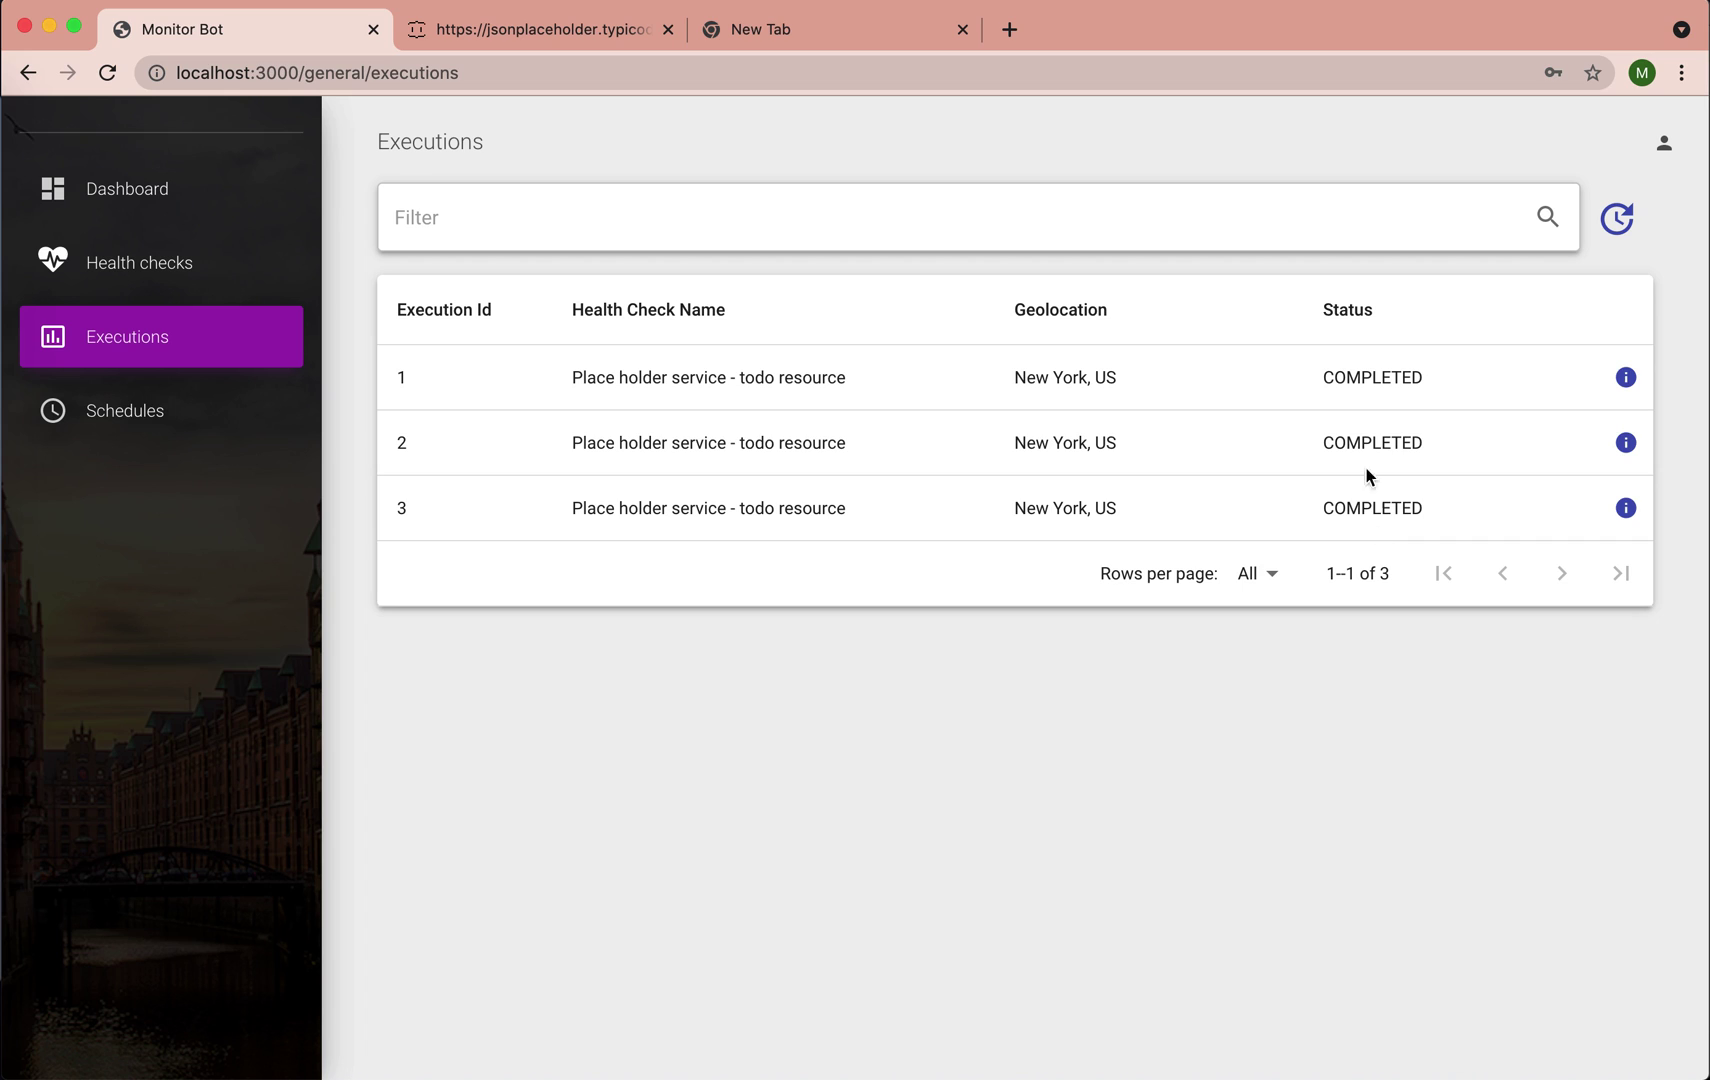
pyautogui.click(1632, 519)
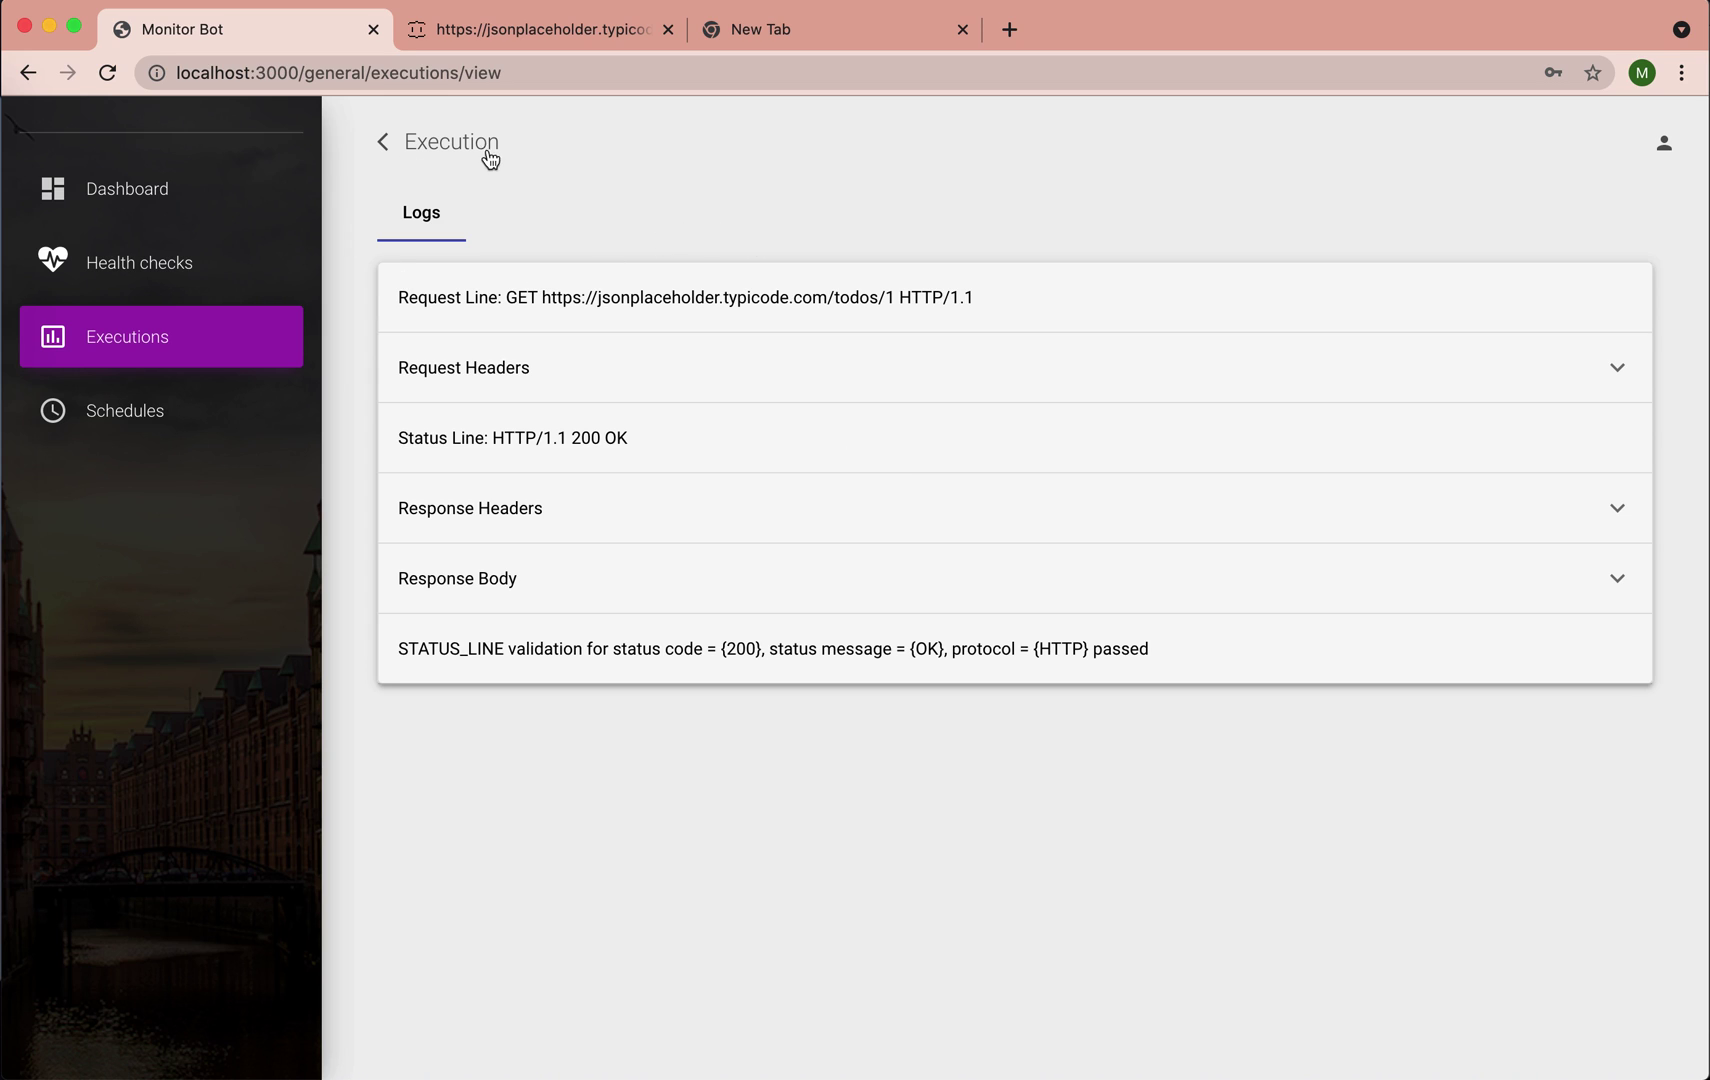
pyautogui.click(1582, 510)
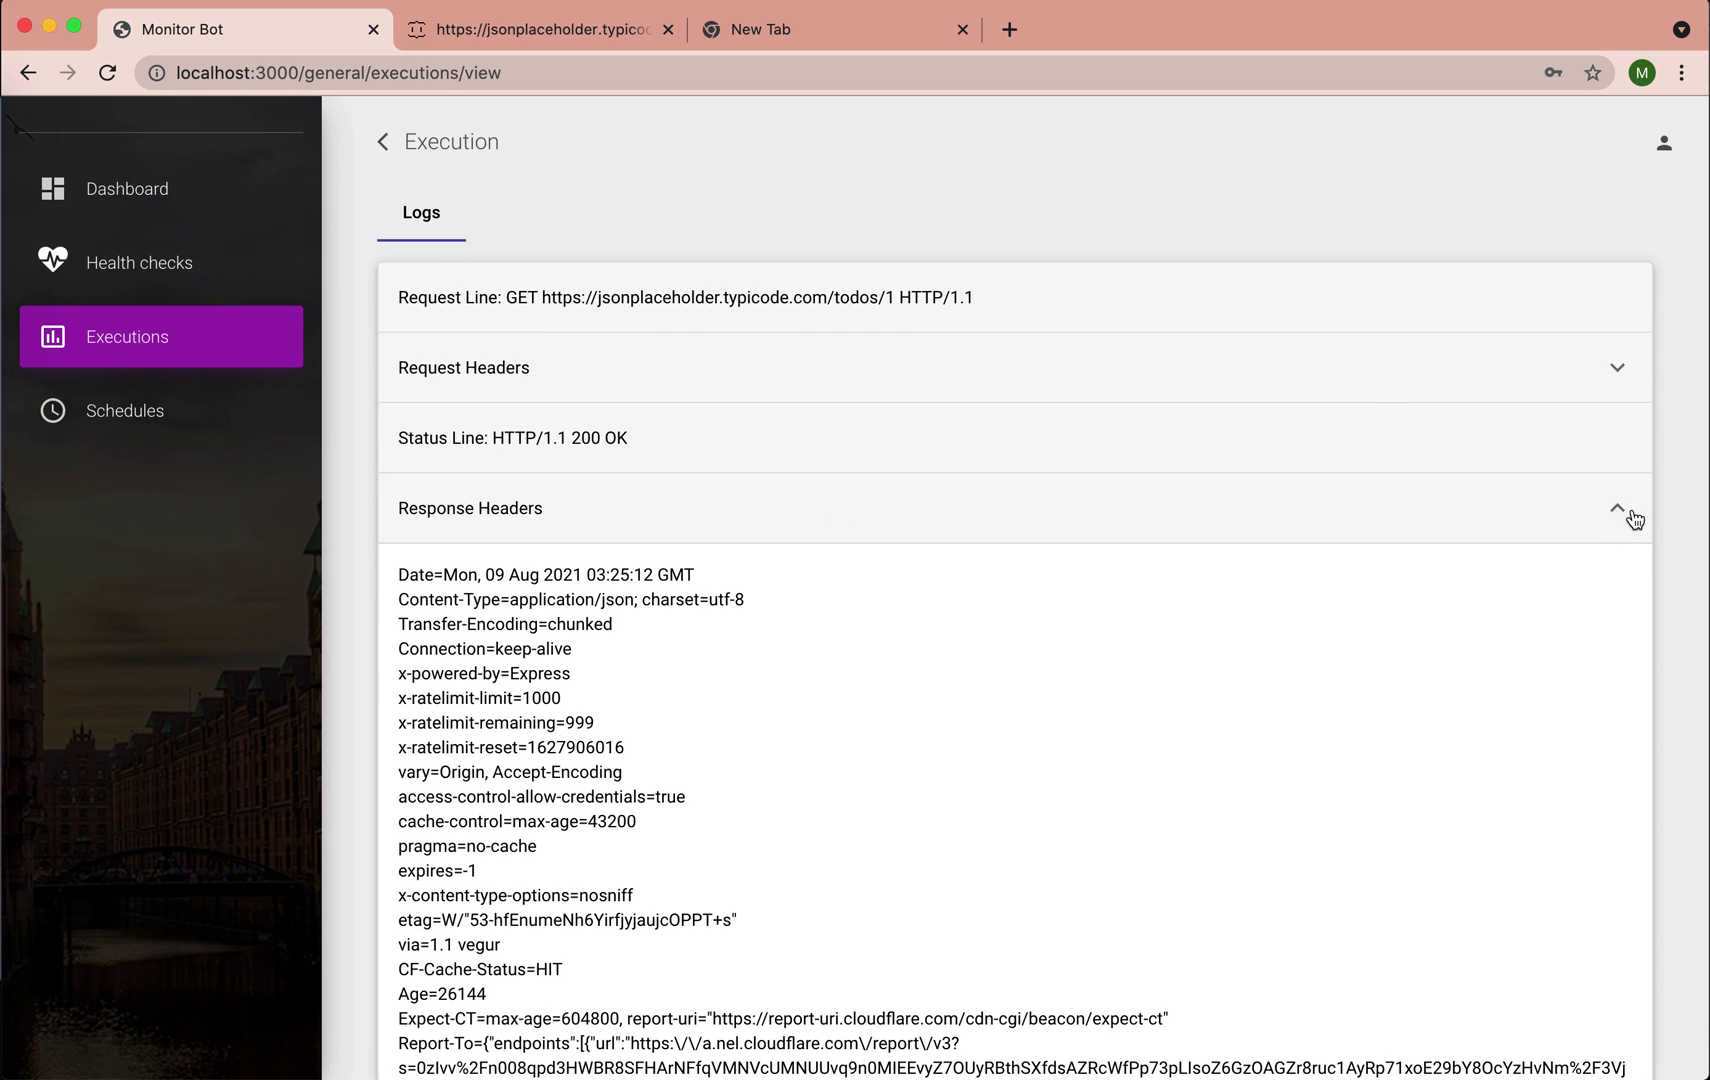
pyautogui.click(1616, 512)
pyautogui.click(1456, 603)
pyautogui.tripleClick(986, 647)
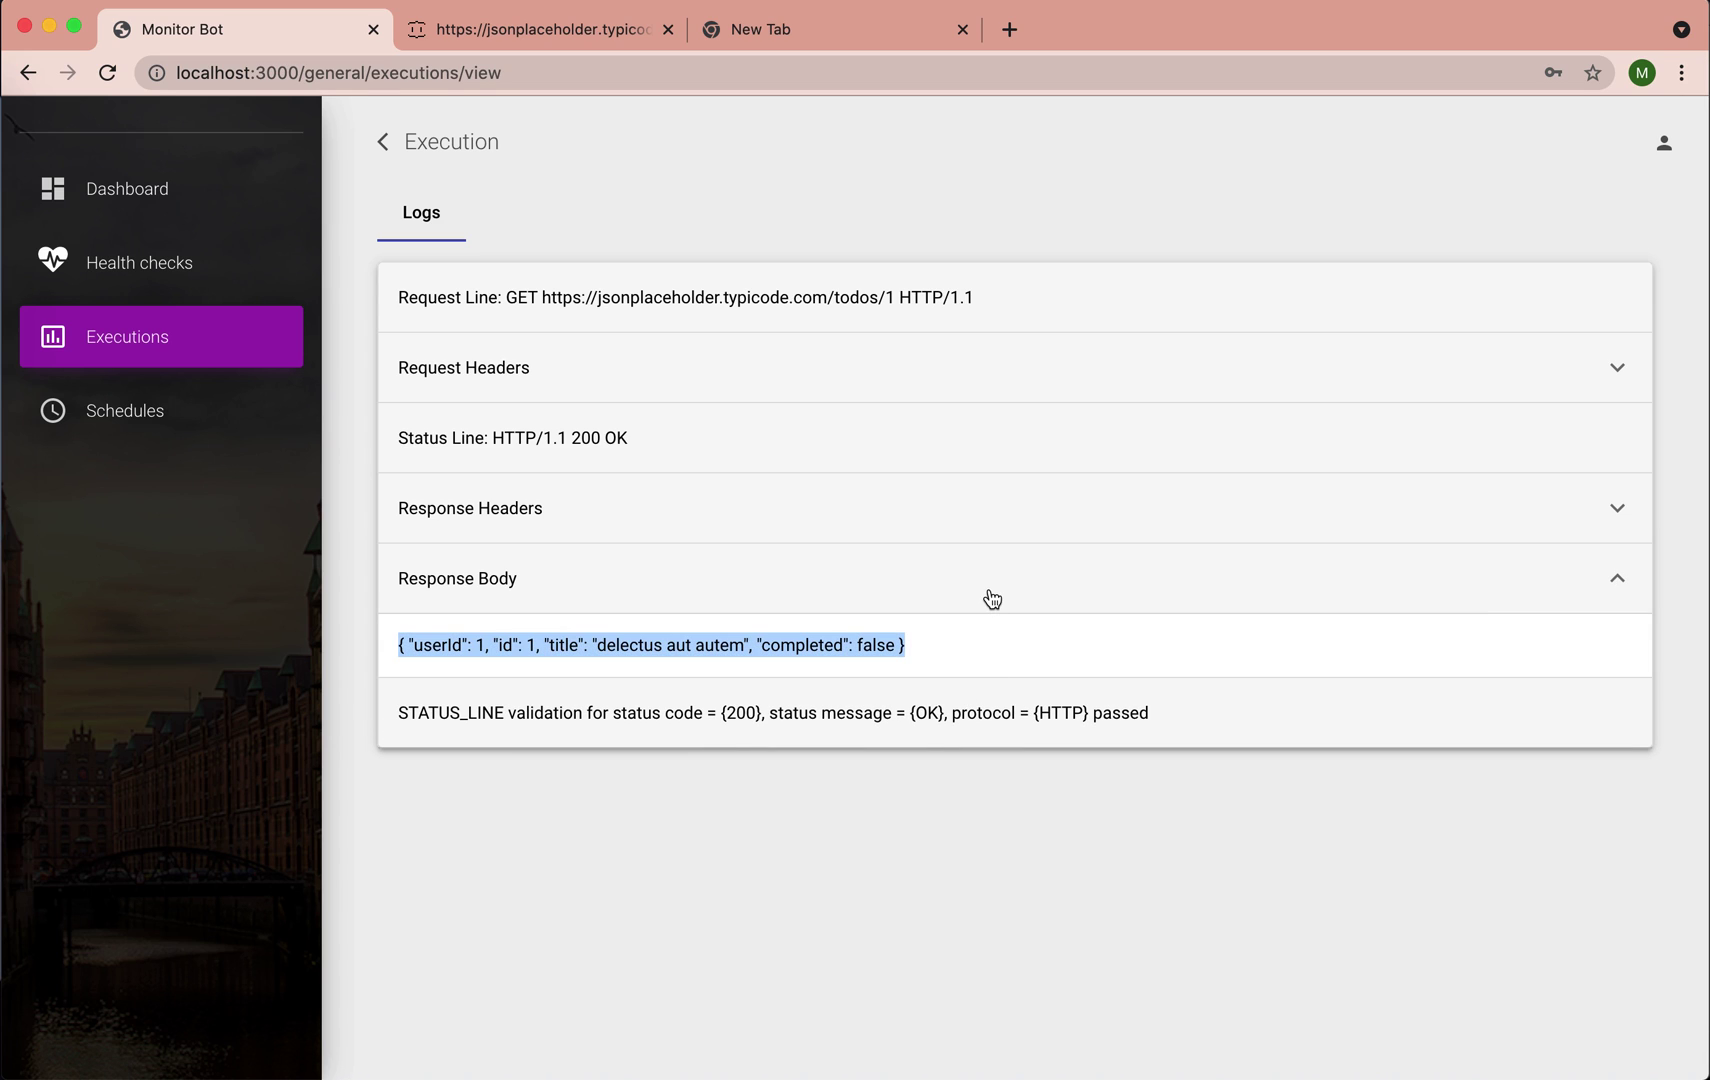
pyautogui.click(992, 598)
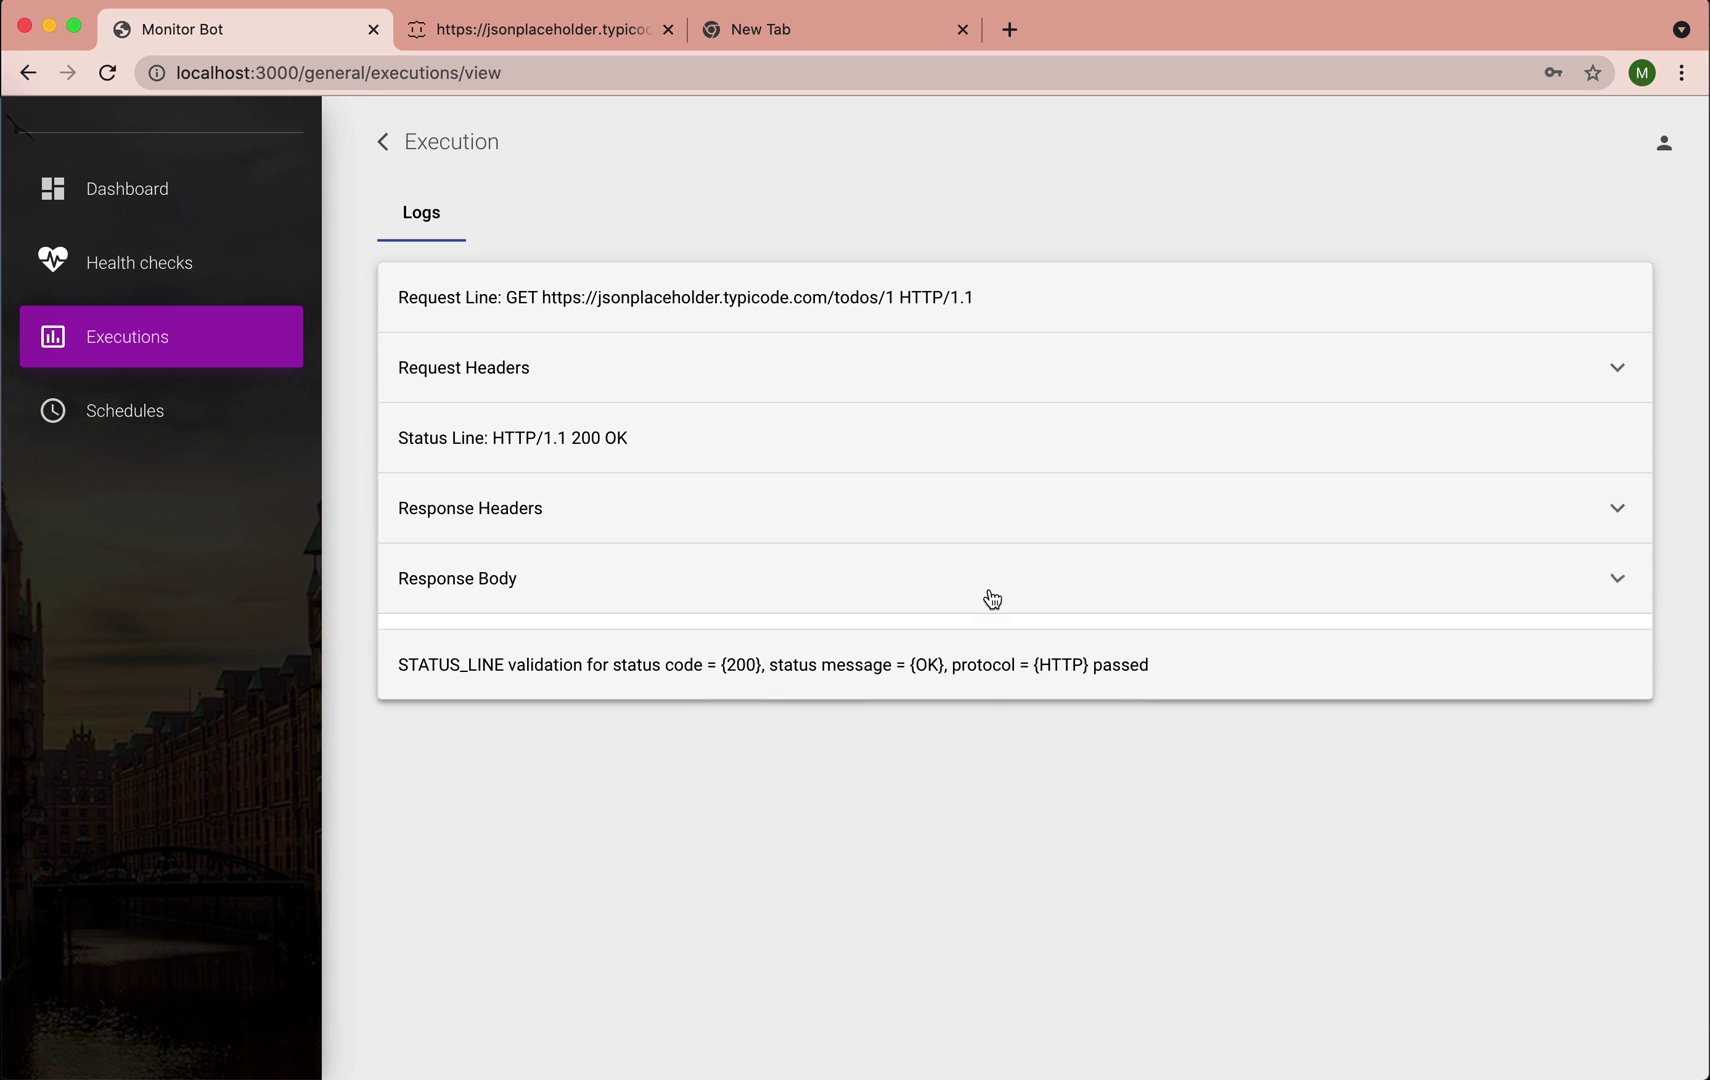